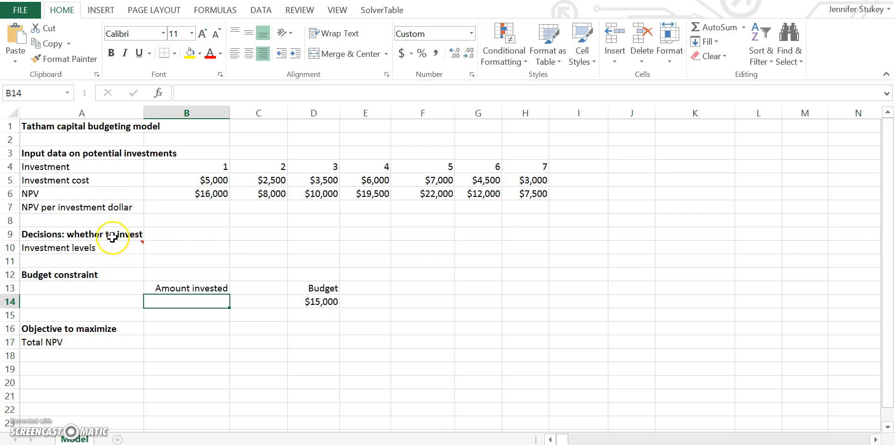
Fill the investment level decision cells B10:H10 with light orange
{"action": "left_click", "coordinate": [200, 248]}
{"action": "left_click_drag", "start_coordinate": [224, 251], "coordinate": [519, 245]}
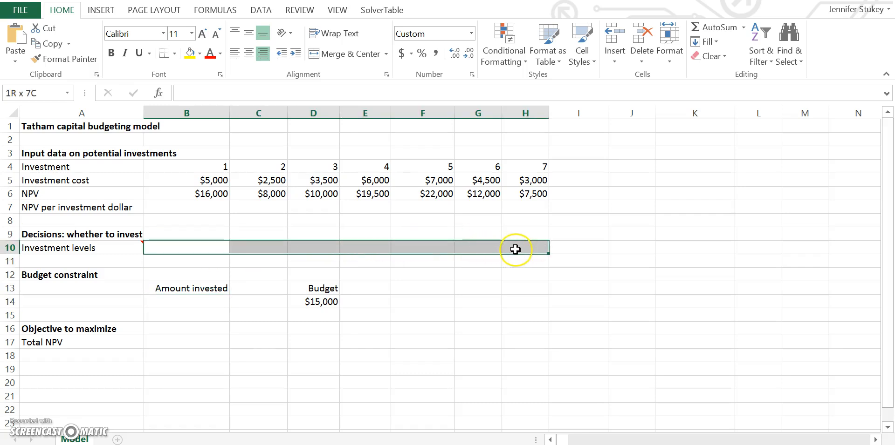
{"action": "left_click", "coordinate": [199, 53]}
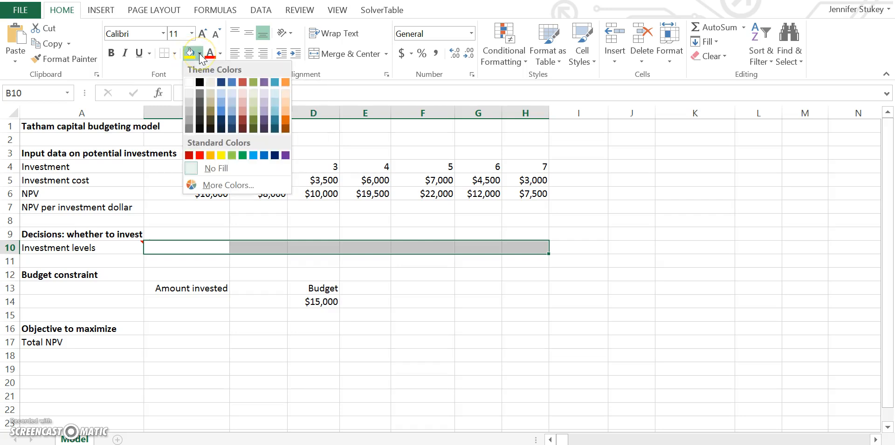
{"action": "left_click", "coordinate": [285, 111]}
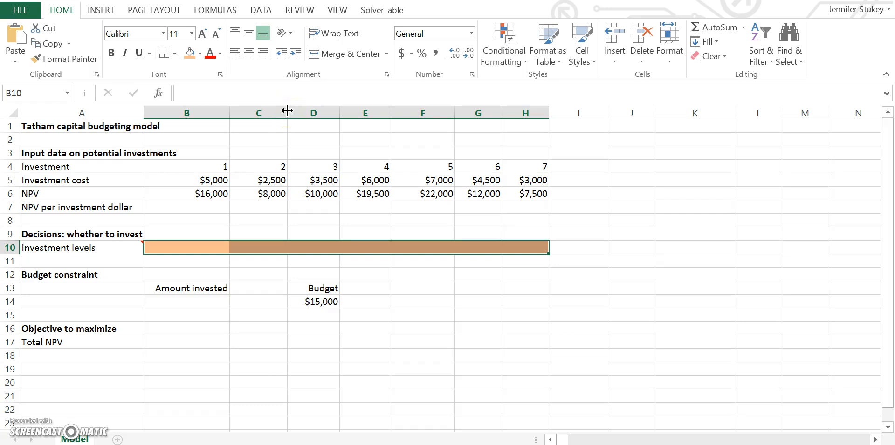
Calculate NPV per investment dollar with =B6/B5 in B7 and copy the formula across through H7
{"action": "left_click", "coordinate": [201, 210]}
{"action": "type", "text": "="}
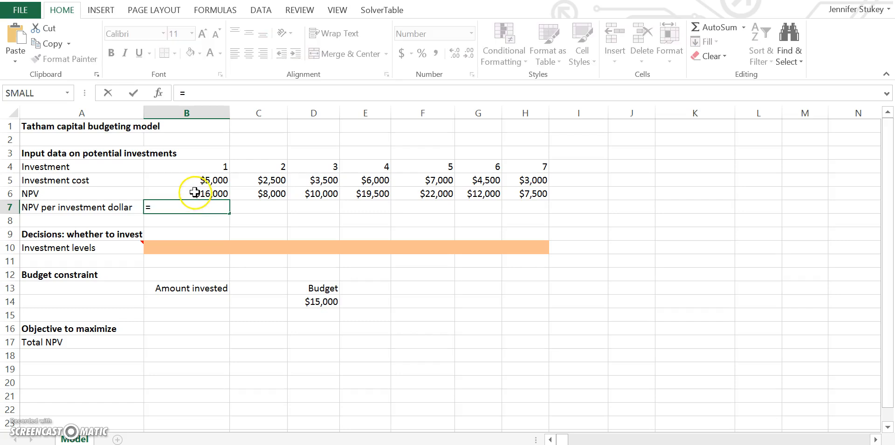
{"action": "left_click", "coordinate": [170, 194]}
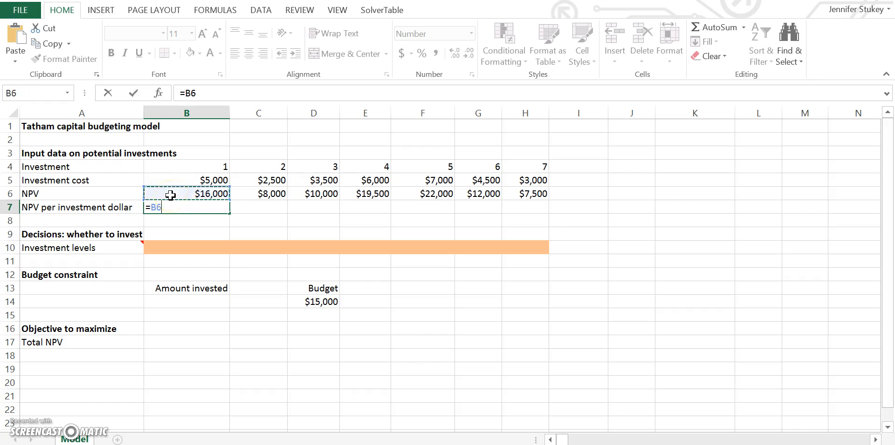
{"action": "type", "text": "/"}
{"action": "left_click", "coordinate": [174, 180]}
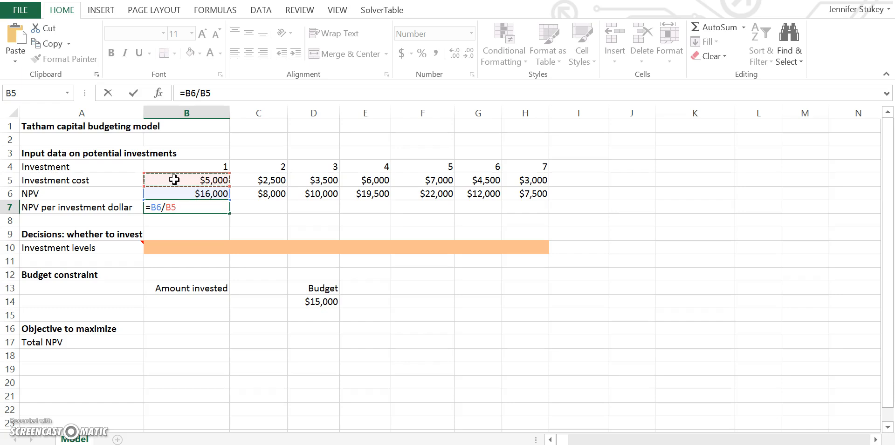
{"action": "key", "text": "Return"}
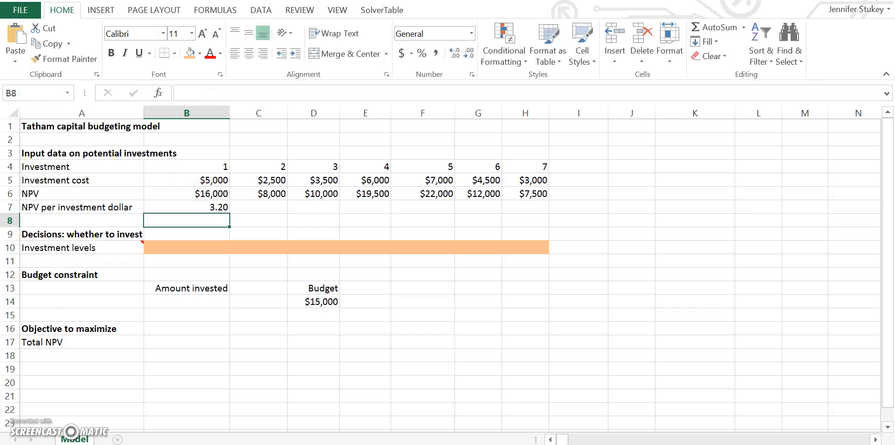
{"action": "left_click", "coordinate": [186, 208]}
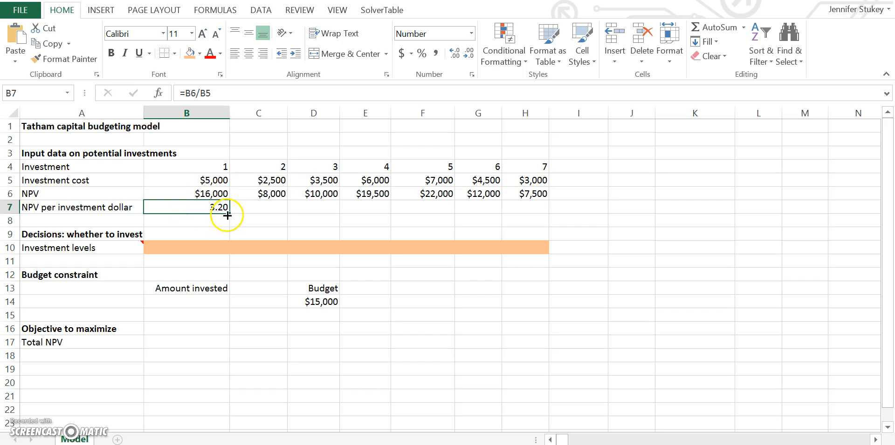
{"action": "left_click_drag", "start_coordinate": [231, 215], "coordinate": [534, 215]}
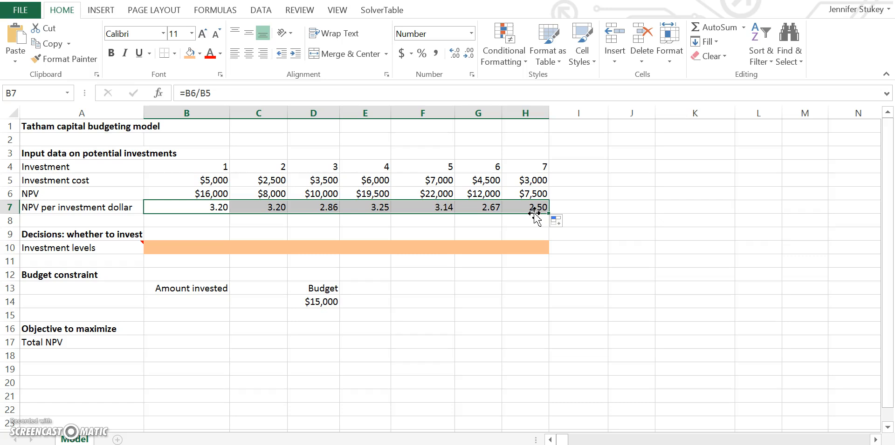
{"action": "left_click_drag", "start_coordinate": [535, 215], "coordinate": [269, 217]}
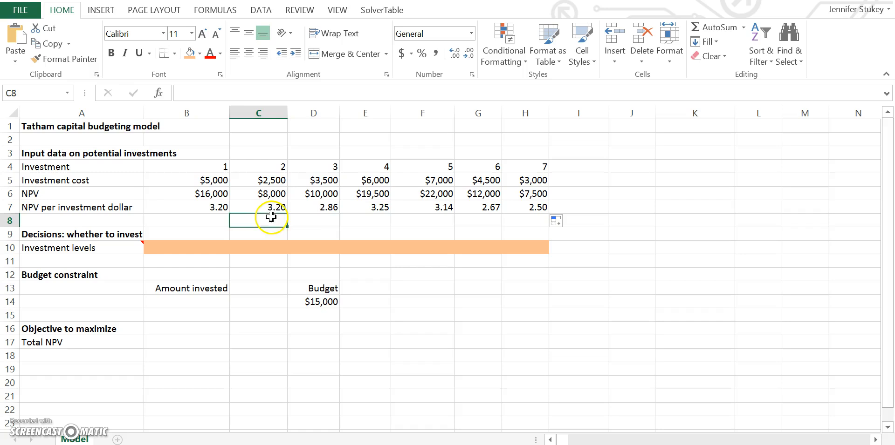
{"action": "left_click", "coordinate": [367, 213]}
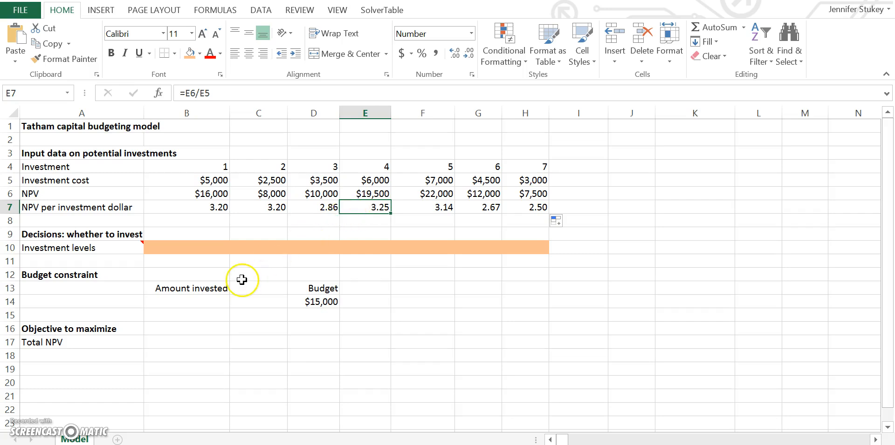
Enter the amount invested in B14 as =SUMPRODUCT(B10:H10,B5:H5)
{"action": "left_click", "coordinate": [207, 303]}
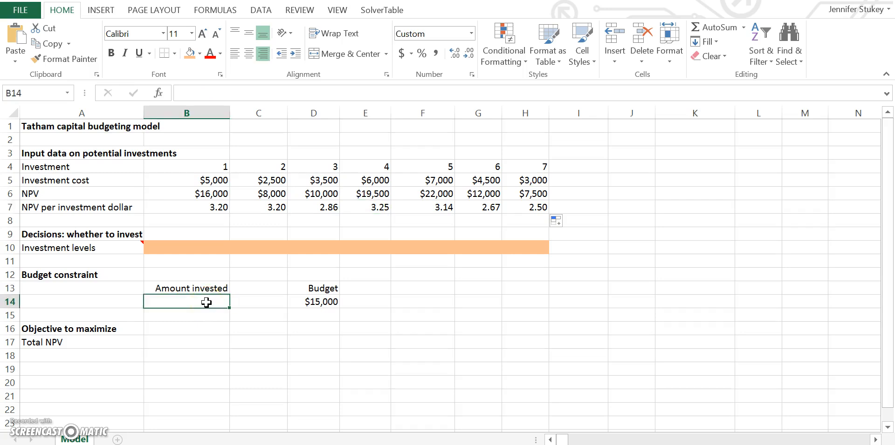
{"action": "type", "text": "="}
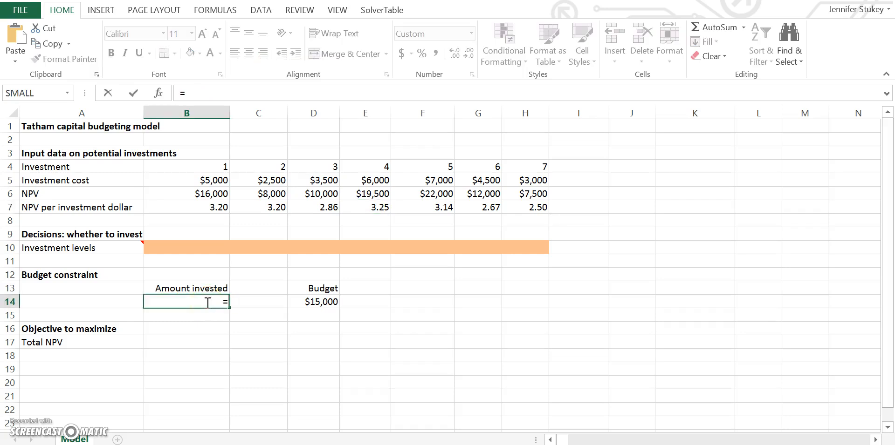
{"action": "type", "text": "sumproduct"}
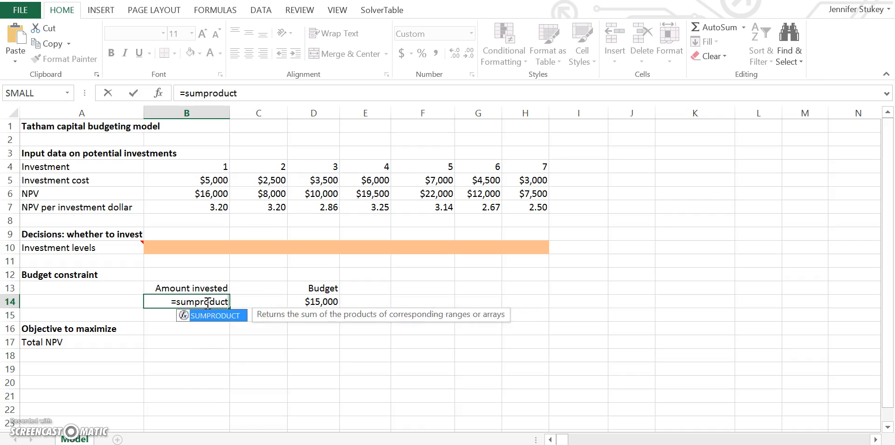
{"action": "type", "text": "("}
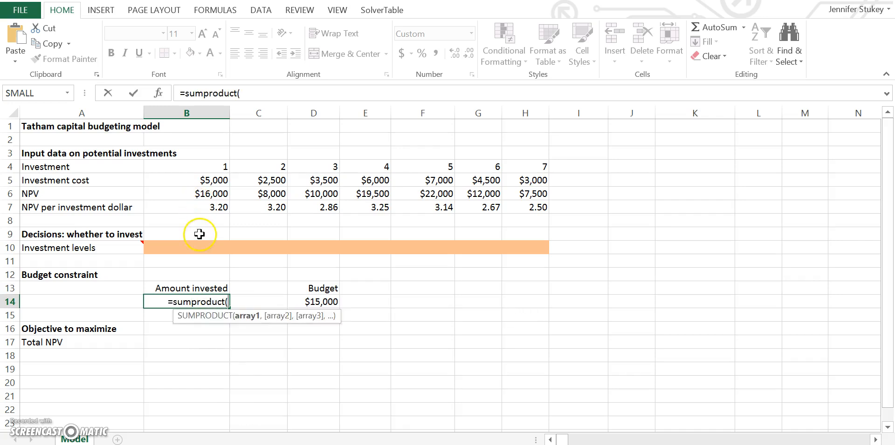
{"action": "left_click_drag", "start_coordinate": [198, 245], "coordinate": [524, 250]}
{"action": "type", "text": ","}
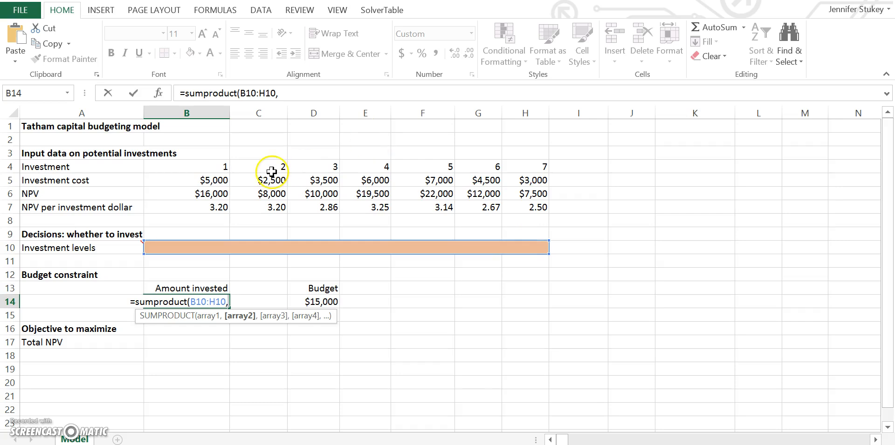
{"action": "left_click_drag", "start_coordinate": [208, 180], "coordinate": [511, 183]}
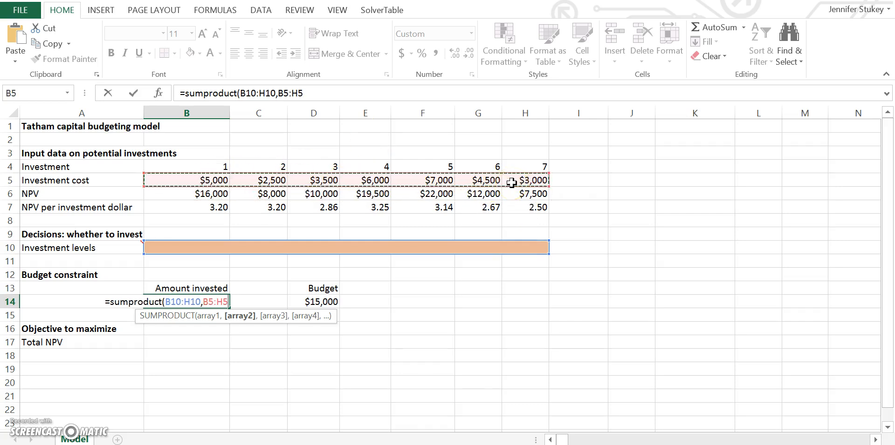
{"action": "key", "text": "Return"}
{"action": "key", "text": "Up"}
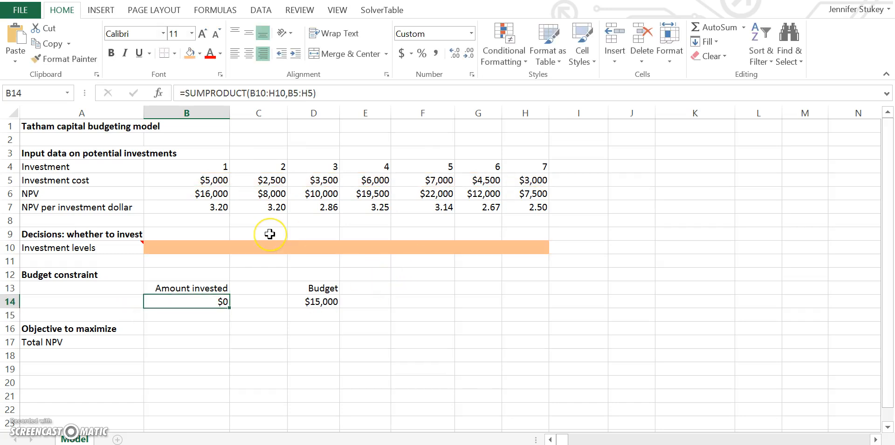
{"action": "left_click", "coordinate": [208, 246]}
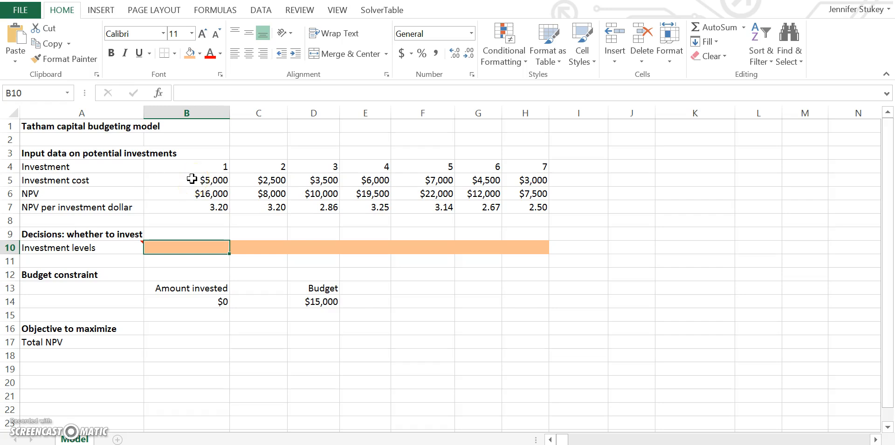
{"action": "left_click", "coordinate": [274, 245]}
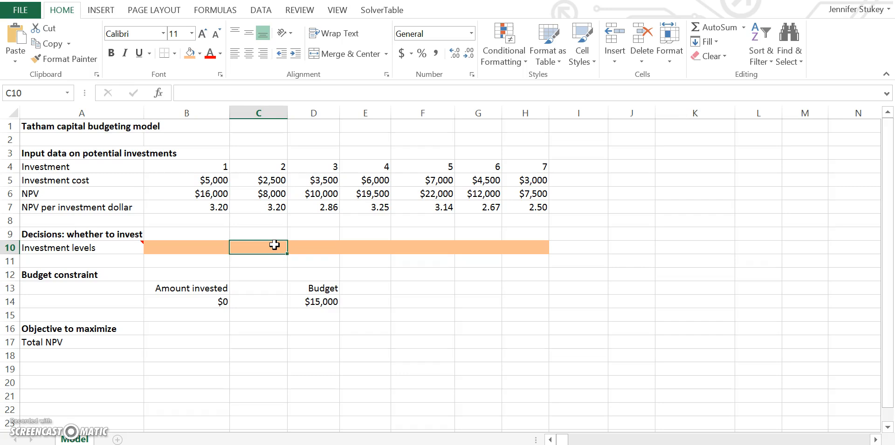
Enter the total NPV in B17 as =SUMPRODUCT(B10:H10,B6:H6)
{"action": "left_click", "coordinate": [199, 344]}
{"action": "type", "text": "="}
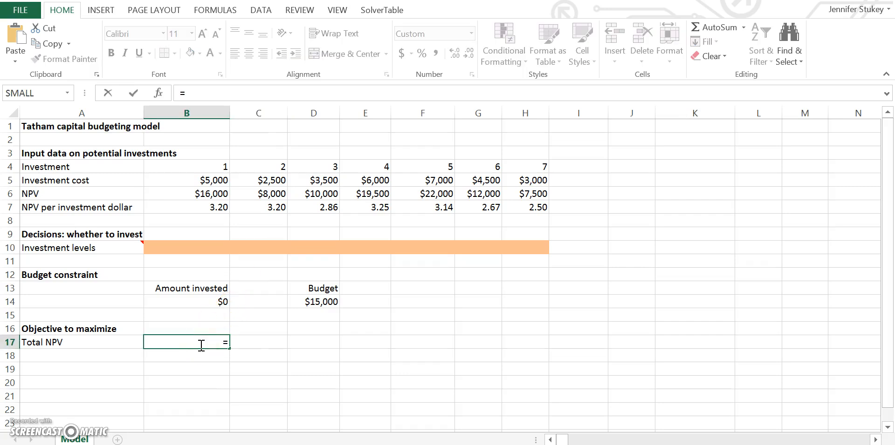
{"action": "left_click", "coordinate": [196, 249]}
{"action": "left_click_drag", "start_coordinate": [196, 248], "coordinate": [507, 250]}
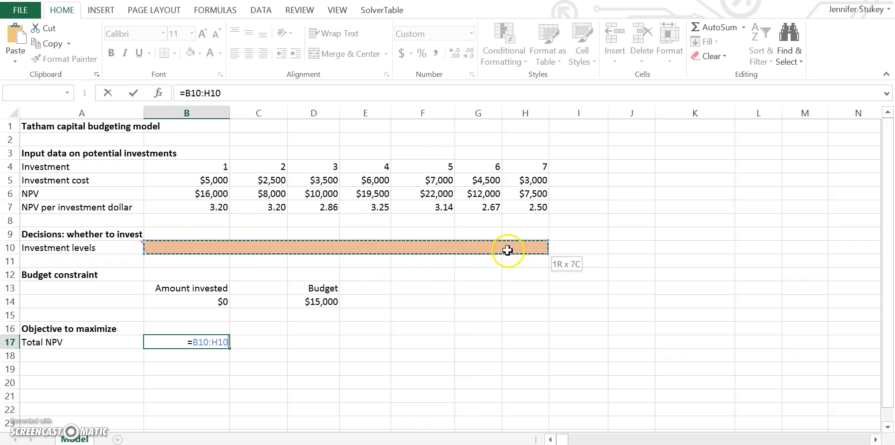
{"action": "type", "text": ","}
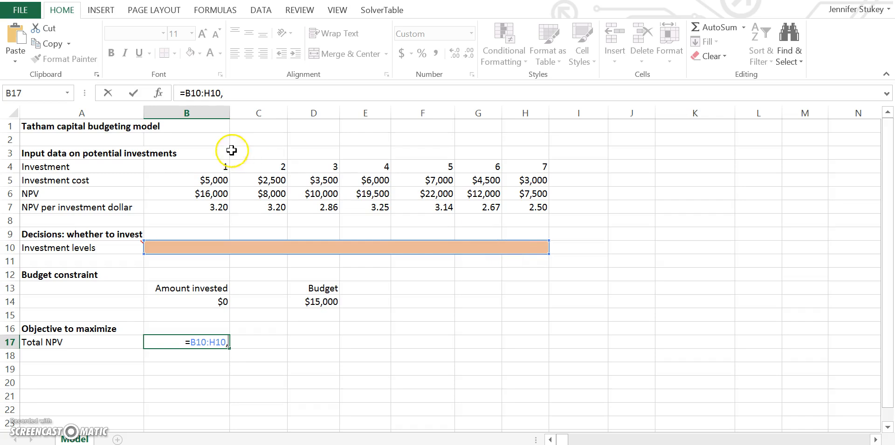
{"action": "left_click", "coordinate": [187, 93]}
{"action": "type", "text": "sumpro"}
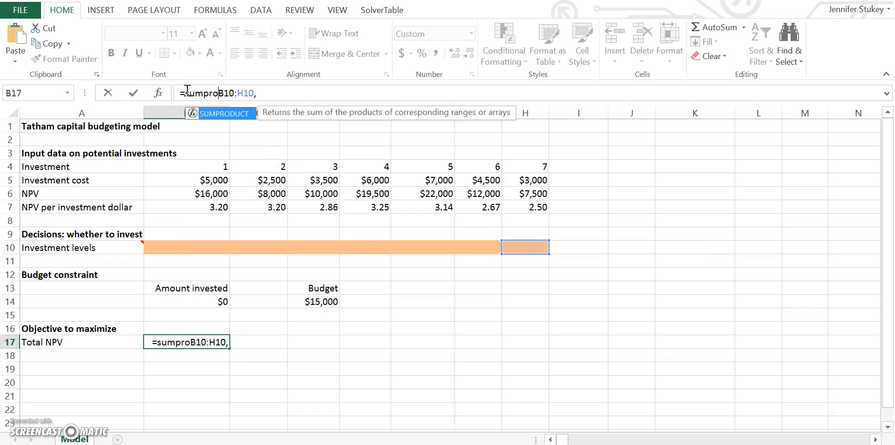
{"action": "type", "text": "duct("}
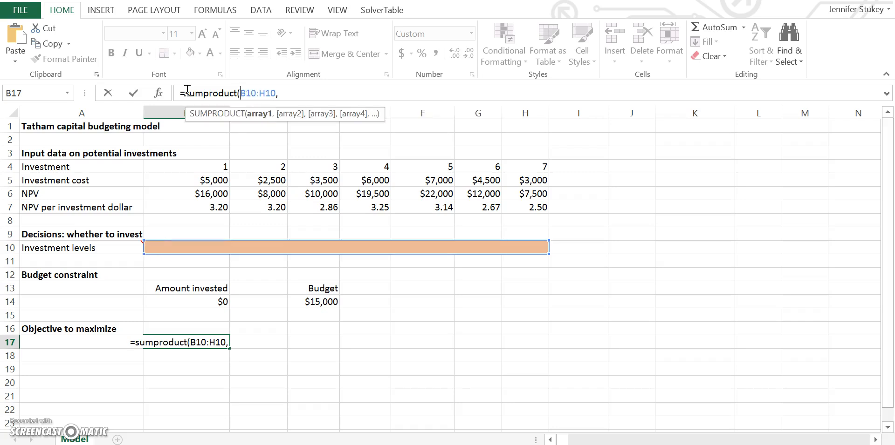
{"action": "left_click", "coordinate": [292, 93]}
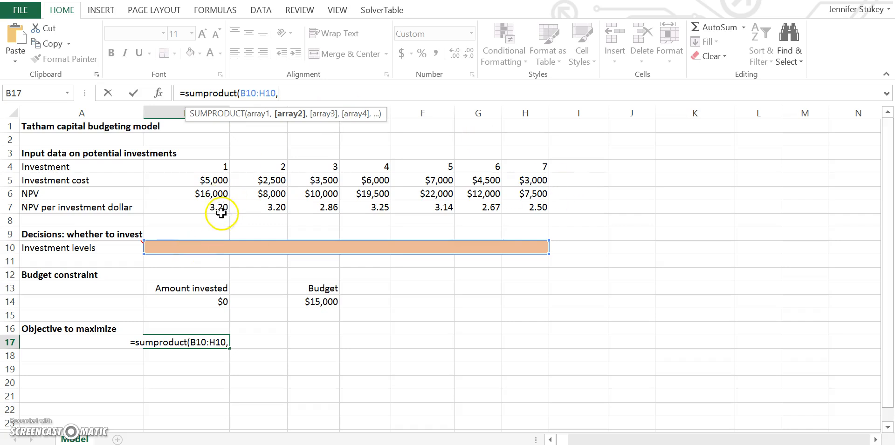
{"action": "left_click_drag", "start_coordinate": [200, 194], "coordinate": [521, 196]}
{"action": "type", "text": ")"}
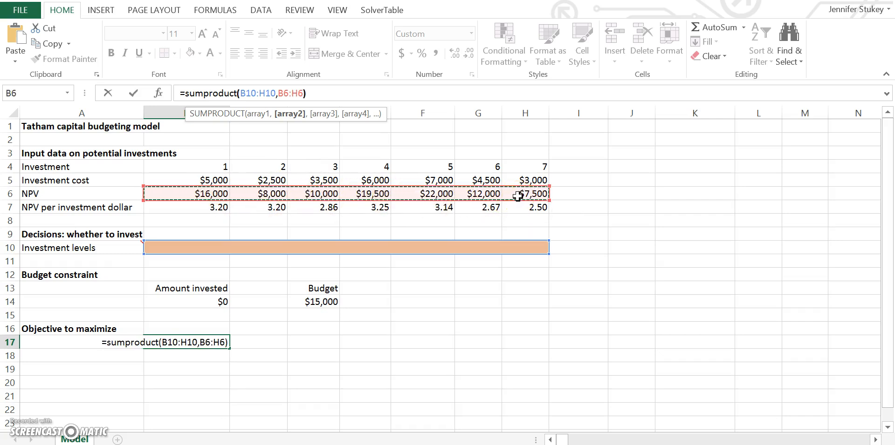
{"action": "key", "text": "Return"}
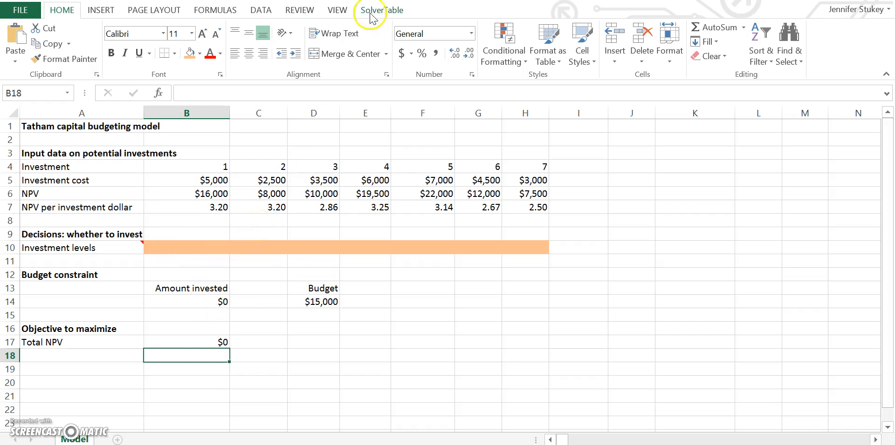
Start Solver and set the objective to B17 and the changing variable cells to B10:H10
{"action": "left_click", "coordinate": [263, 10]}
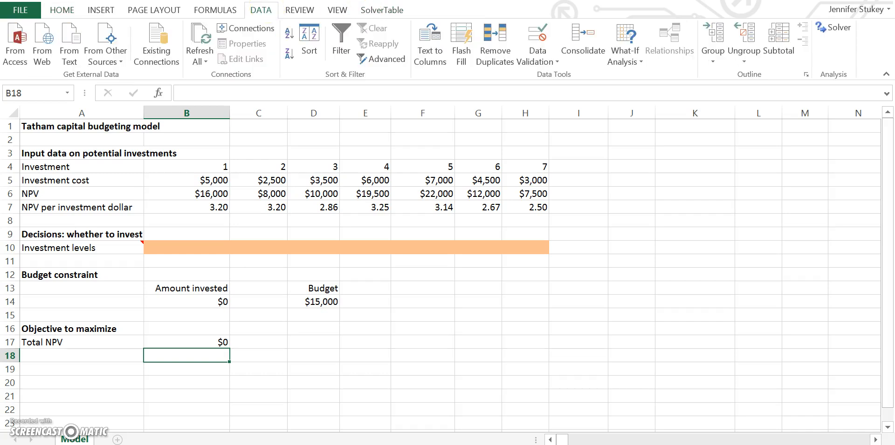
{"action": "left_click", "coordinate": [833, 31]}
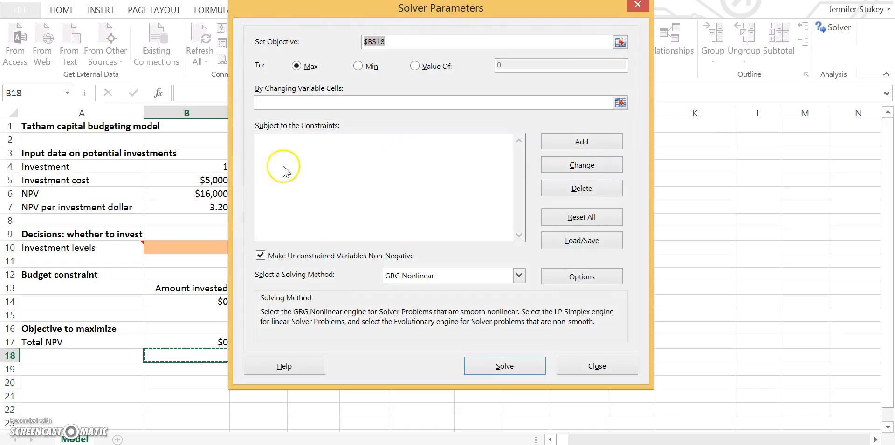
{"action": "left_click", "coordinate": [190, 339]}
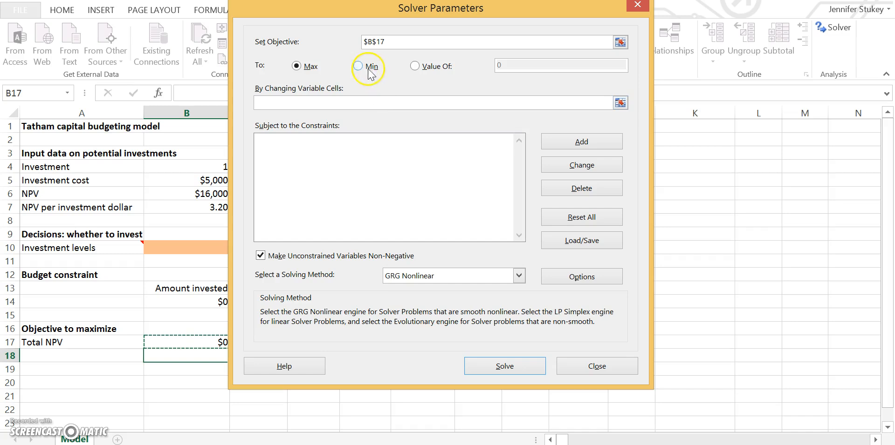
{"action": "left_click_drag", "start_coordinate": [502, 14], "coordinate": [659, 20]}
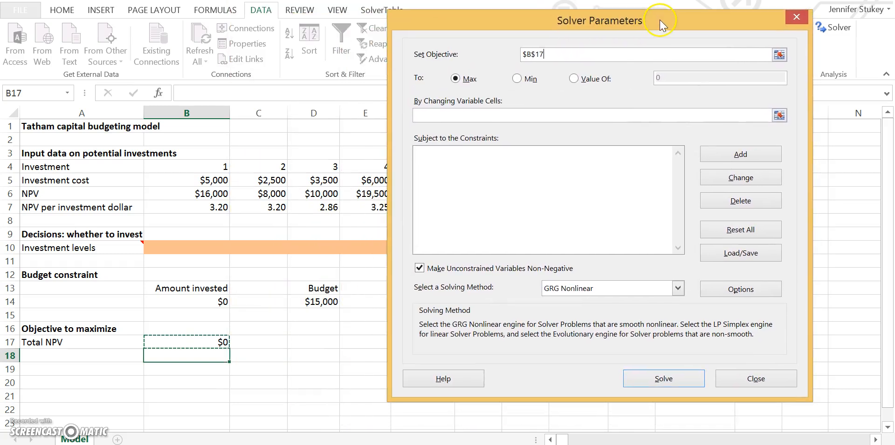
{"action": "left_click", "coordinate": [546, 116]}
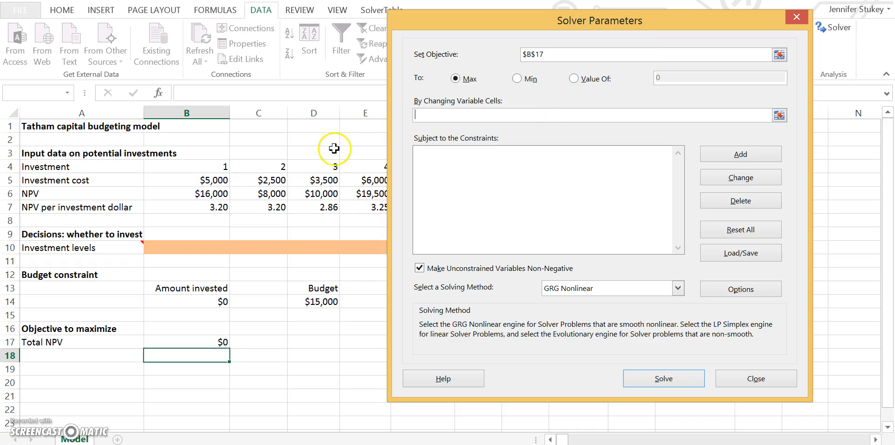
{"action": "left_click_drag", "start_coordinate": [196, 245], "coordinate": [512, 246]}
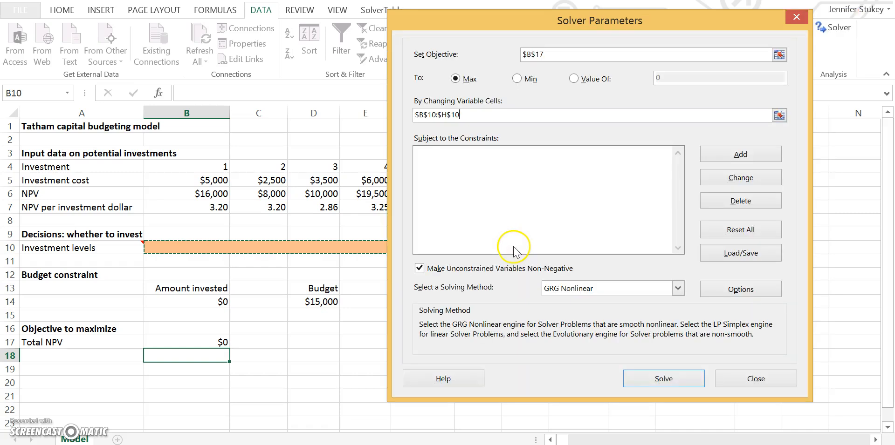
Add a Solver constraint that the amount invested in B14 is <= the budget in D14
{"action": "left_click", "coordinate": [722, 163]}
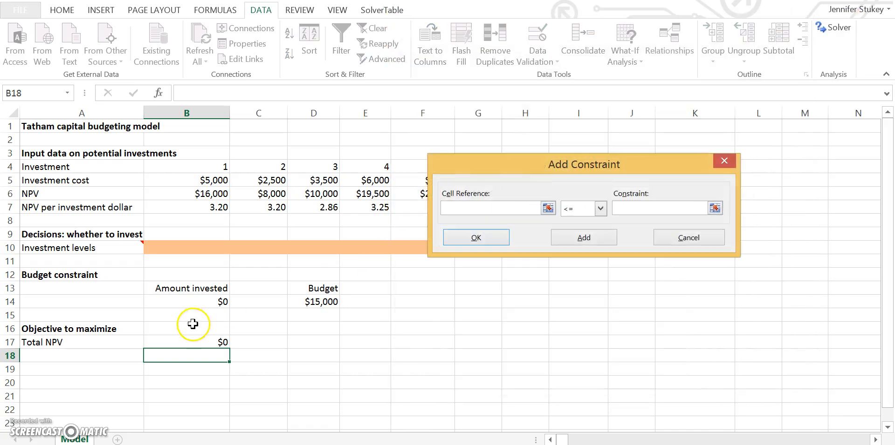
{"action": "left_click", "coordinate": [196, 302]}
{"action": "left_click", "coordinate": [640, 210]}
{"action": "left_click", "coordinate": [325, 302]}
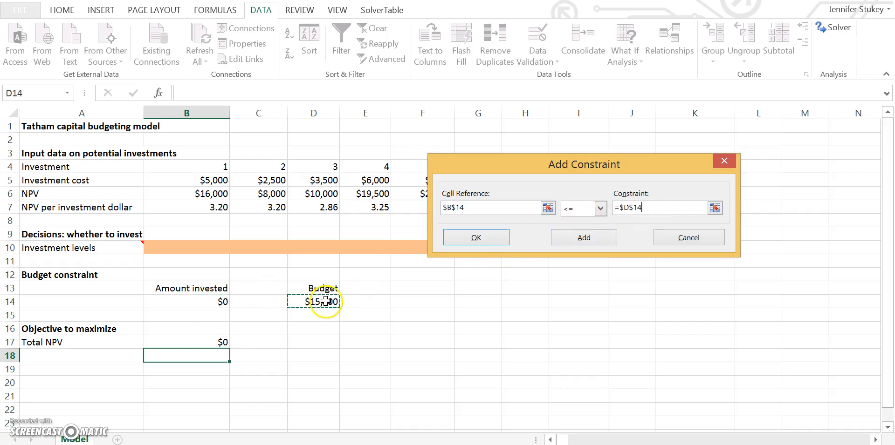
{"action": "left_click", "coordinate": [583, 237]}
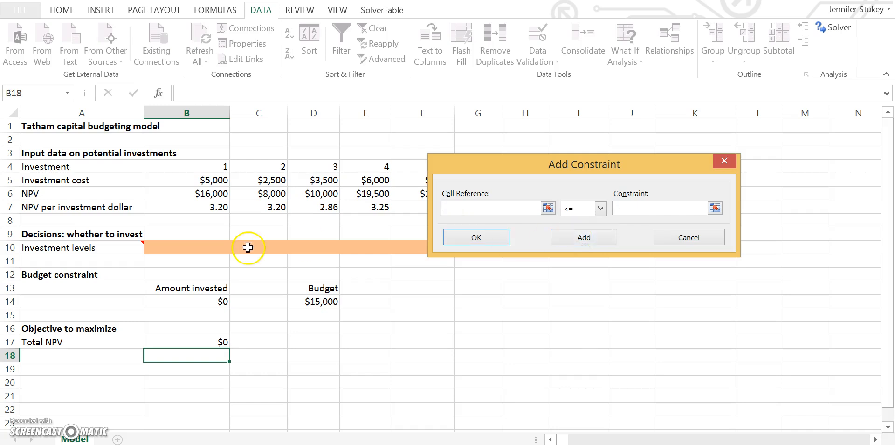
Add a Solver constraint that makes the investment levels B10:H10 binary
{"action": "left_click_drag", "start_coordinate": [186, 248], "coordinate": [516, 248]}
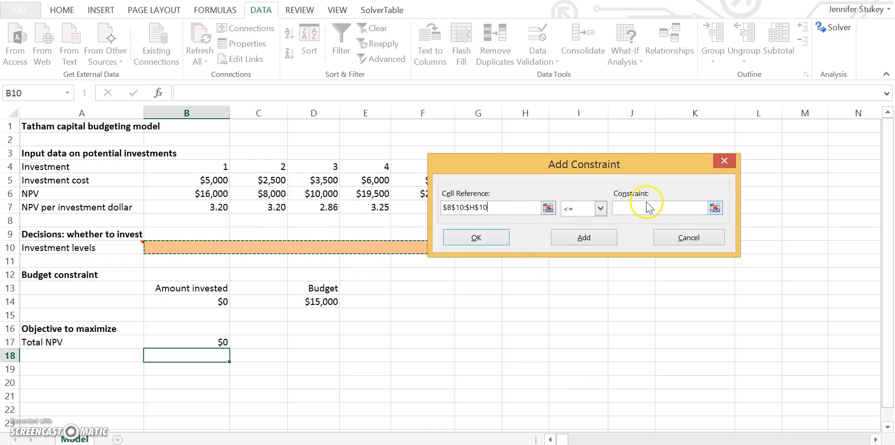
{"action": "left_click", "coordinate": [599, 210]}
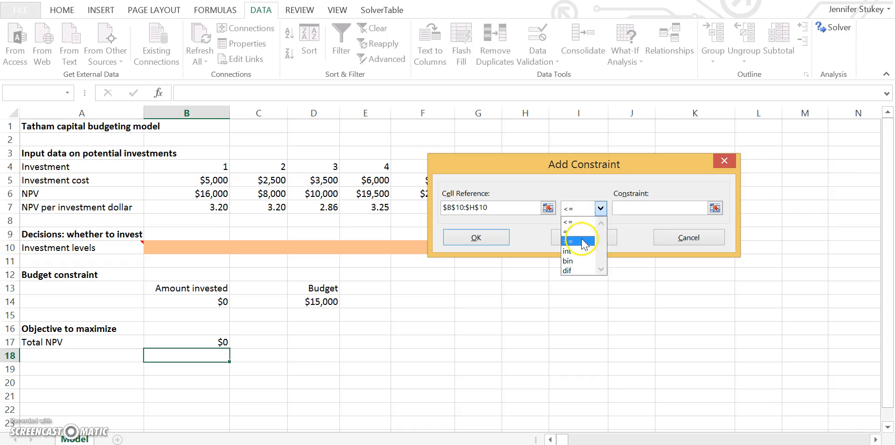
{"action": "left_click", "coordinate": [572, 261]}
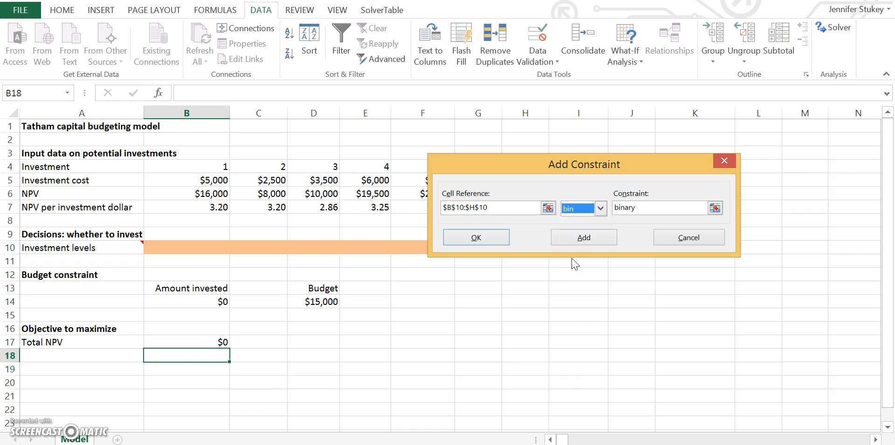
{"action": "left_click", "coordinate": [487, 237]}
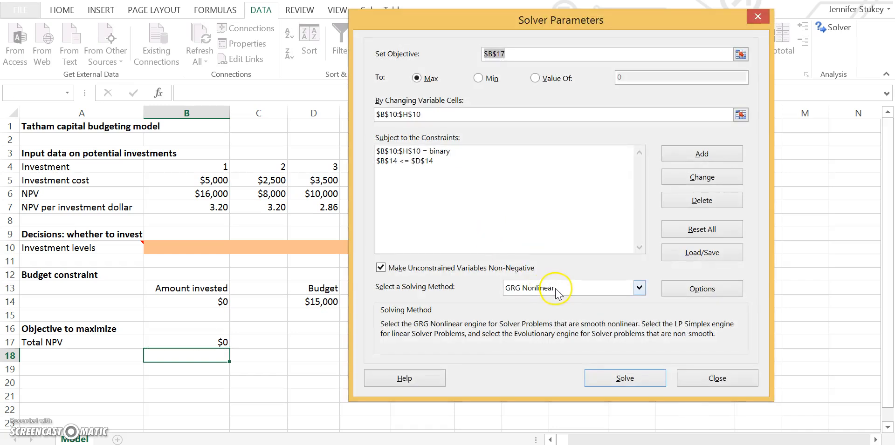
Solve the model with the Simplex LP method and keep the Solver solution
{"action": "left_click", "coordinate": [558, 288]}
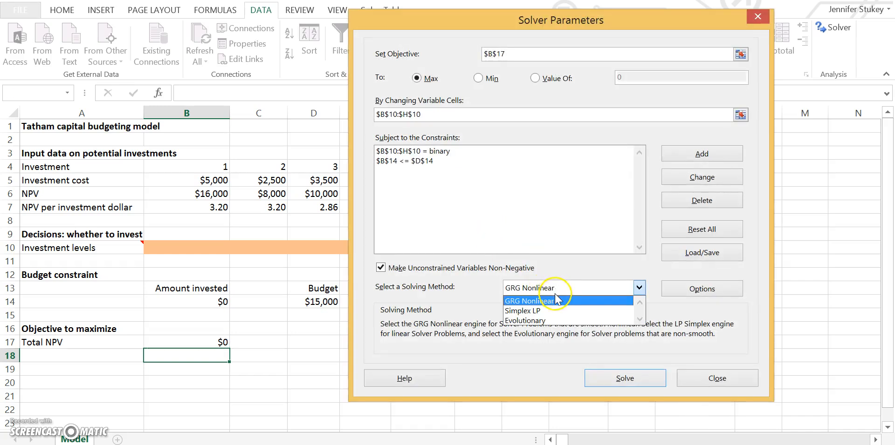
{"action": "left_click", "coordinate": [559, 311]}
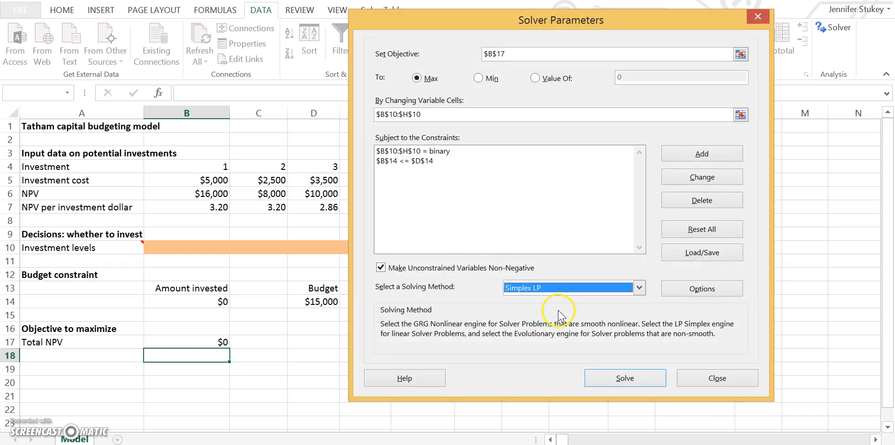
{"action": "left_click", "coordinate": [625, 378]}
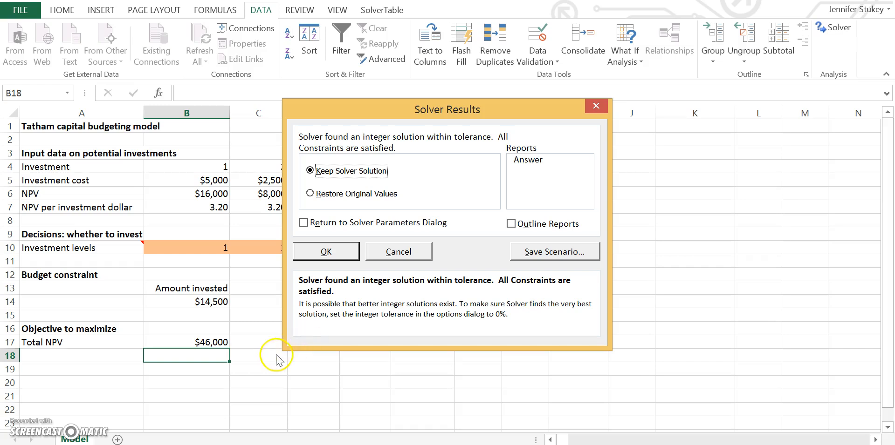
{"action": "left_click_drag", "start_coordinate": [484, 122], "coordinate": [785, 151]}
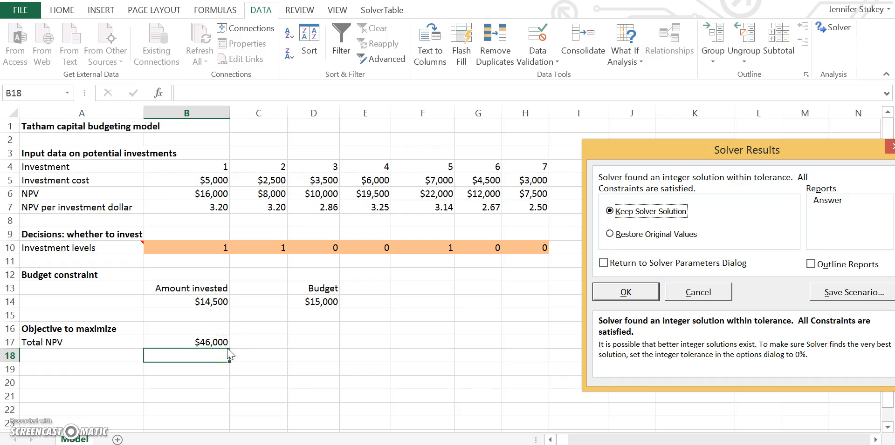
{"action": "left_click_drag", "start_coordinate": [779, 146], "coordinate": [676, 135]}
{"action": "left_click", "coordinate": [524, 281]}
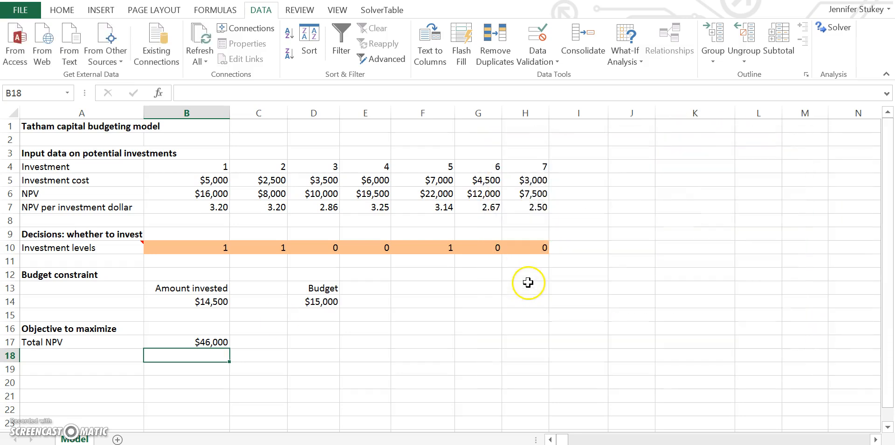
Start a oneway SolverTable analysis with the budget cell D14 as the input cell
{"action": "left_click", "coordinate": [381, 10]}
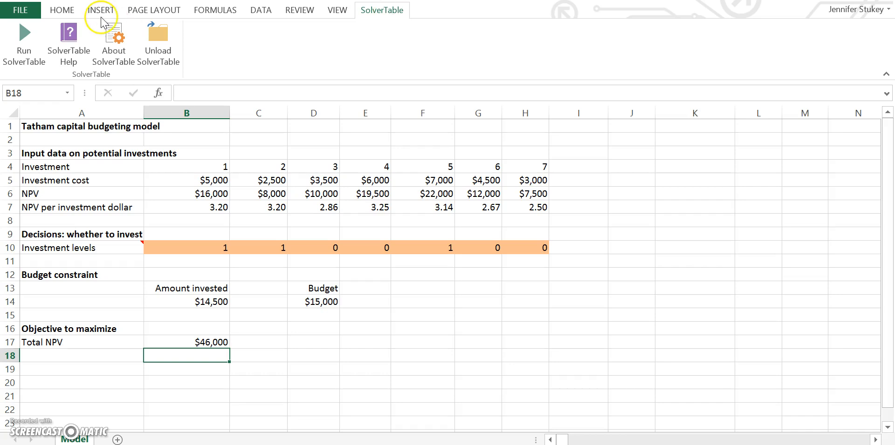
{"action": "left_click", "coordinate": [25, 42]}
{"action": "left_click", "coordinate": [510, 283]}
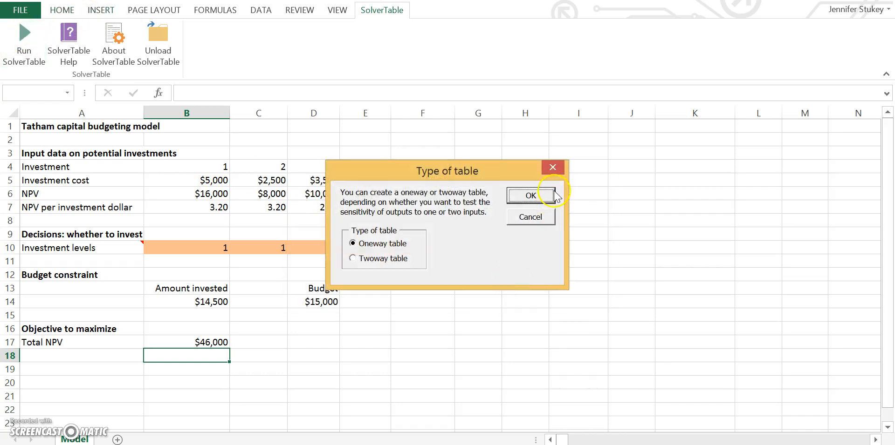
{"action": "left_click", "coordinate": [530, 196]}
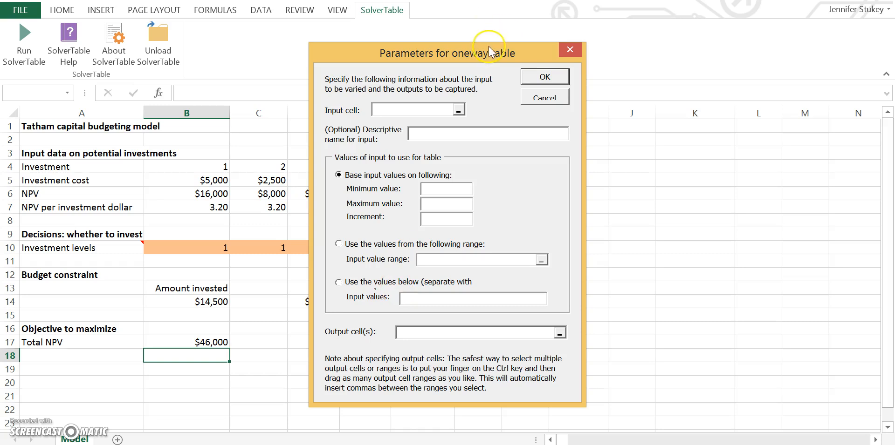
{"action": "left_click_drag", "start_coordinate": [489, 53], "coordinate": [615, 88]}
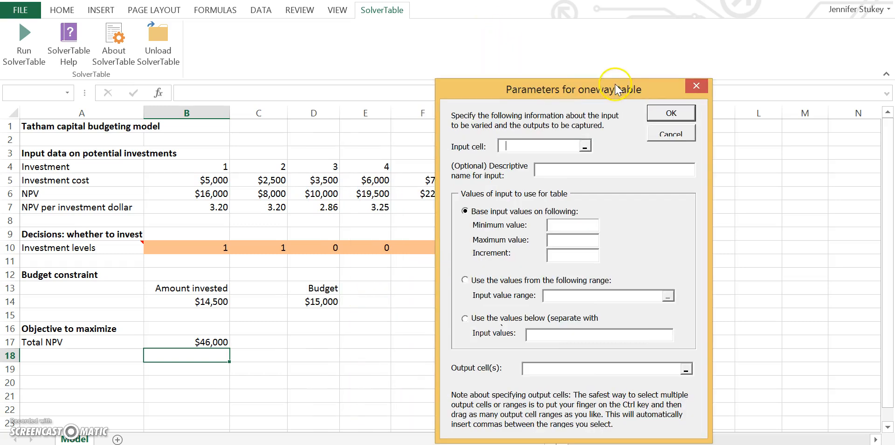
{"action": "left_click", "coordinate": [328, 302]}
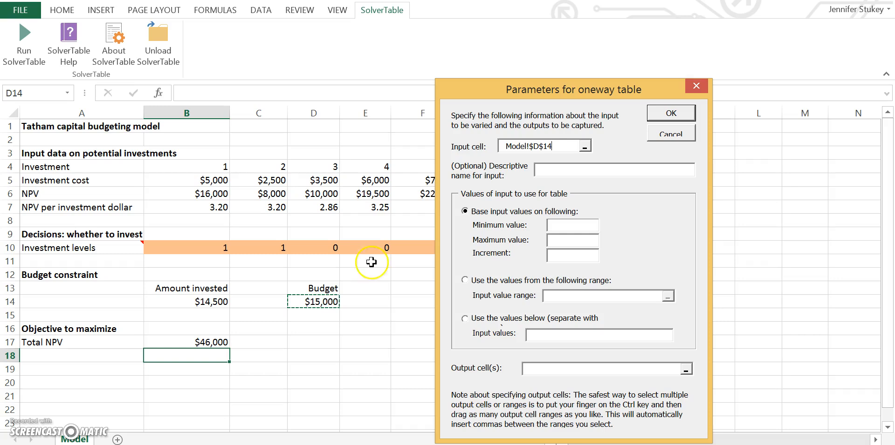
Set the table's input values to minimum 15000, maximum 25000 and increment 1000
{"action": "left_click", "coordinate": [554, 225]}
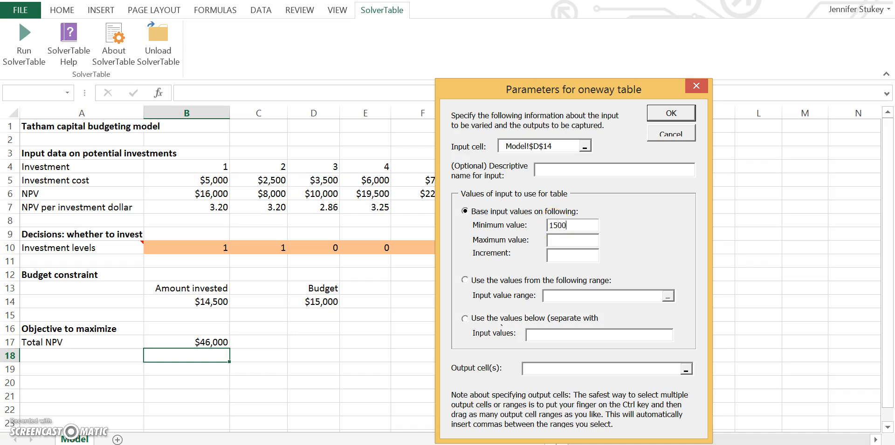
{"action": "left_click", "coordinate": [588, 243]}
{"action": "left_click", "coordinate": [582, 254]}
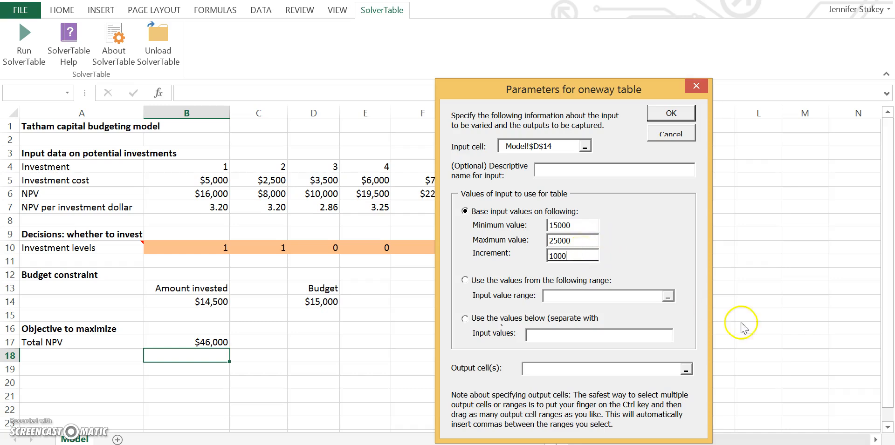
Specify B10:H10 and B17 as the output cells and generate the oneway sensitivity table
{"action": "left_click_drag", "start_coordinate": [196, 252], "coordinate": [508, 254]}
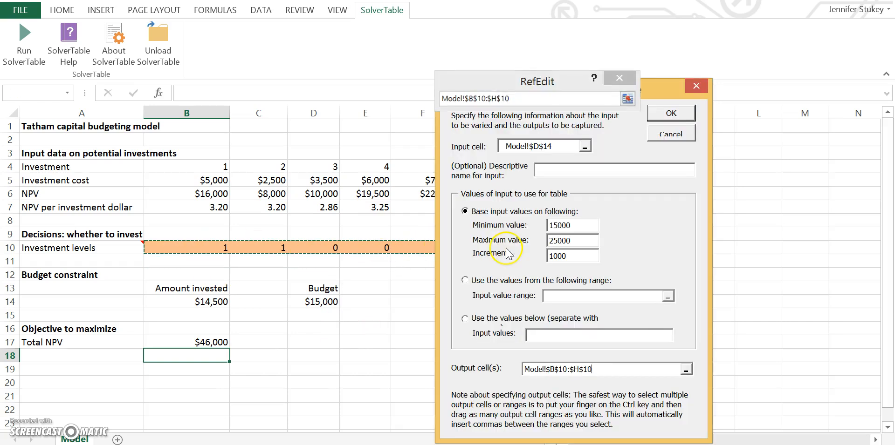
{"action": "left_click", "coordinate": [202, 342], "text": "ctrl"}
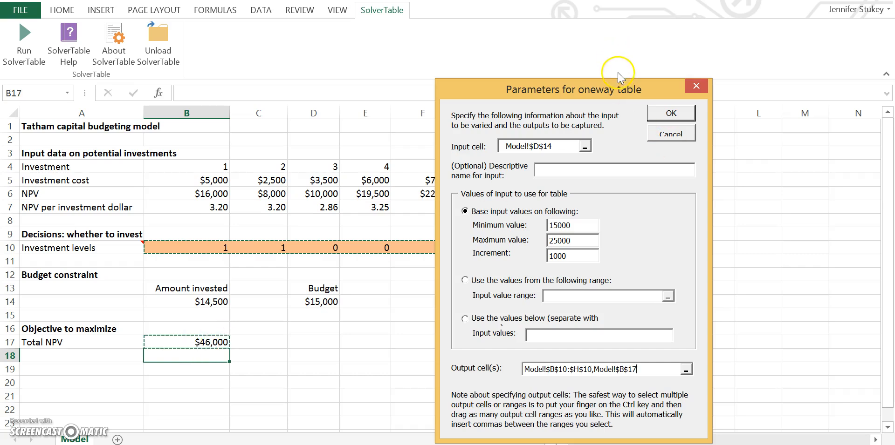
{"action": "left_click_drag", "start_coordinate": [624, 83], "coordinate": [619, 27]}
{"action": "left_click", "coordinate": [669, 55]}
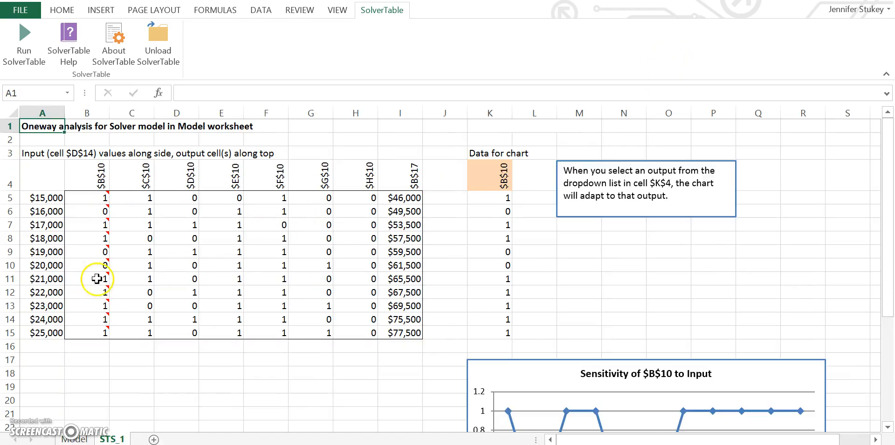
Examine the $15,000 budget row and its total NPV in the sensitivity table, and return to the Model sheet
{"action": "left_click", "coordinate": [52, 196]}
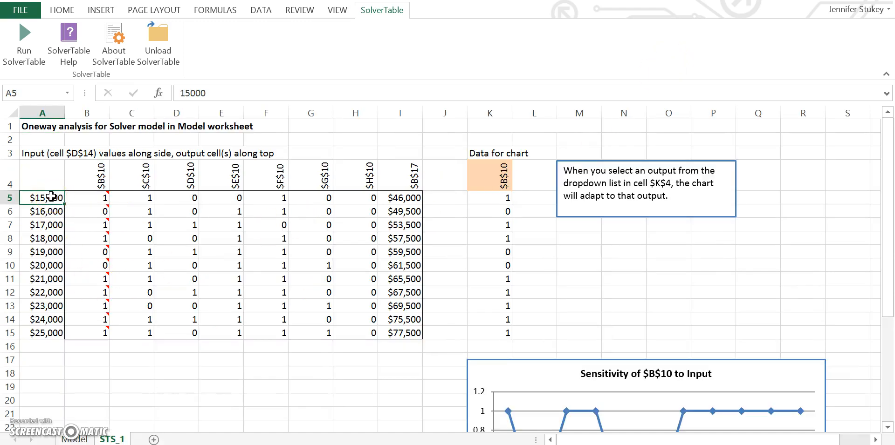
{"action": "left_click", "coordinate": [416, 199]}
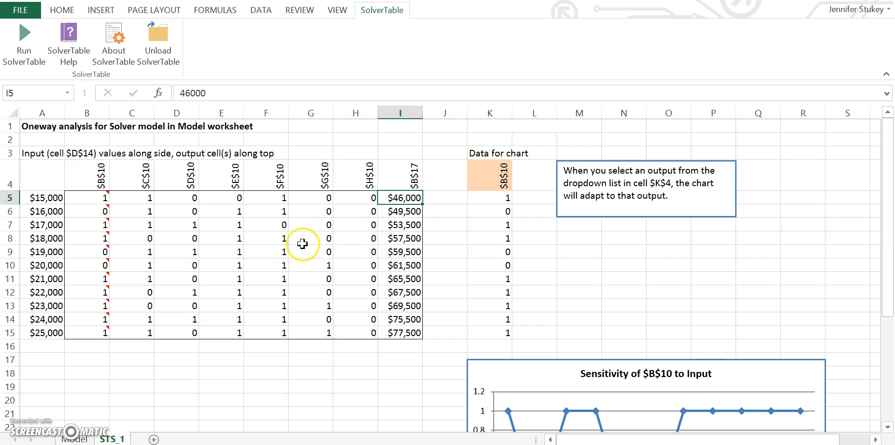
{"action": "left_click", "coordinate": [81, 440]}
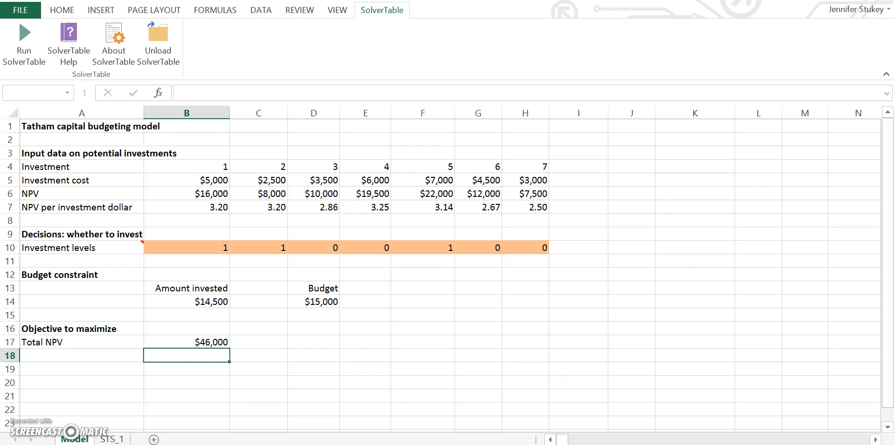
Close this workbook and, in the Tatham two-period capital budgeting model, fill the investment levels B10:H10 with light orange
{"action": "key", "text": "alt+F4"}
{"action": "left_click", "coordinate": [441, 263]}
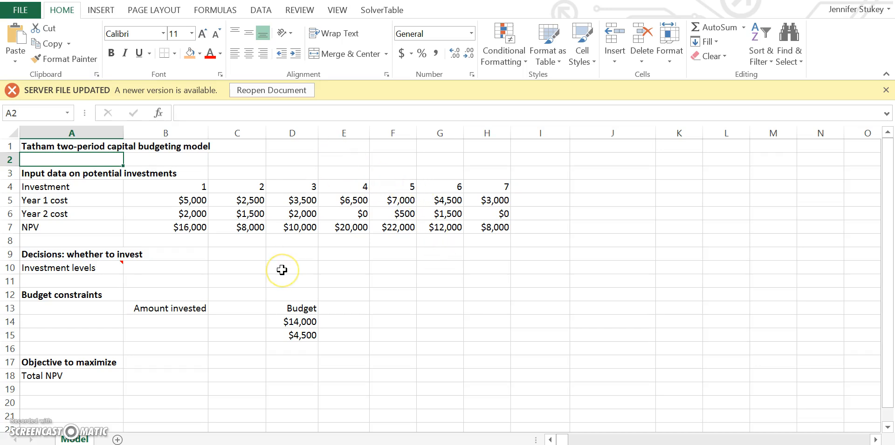
{"action": "left_click_drag", "start_coordinate": [186, 268], "coordinate": [469, 275]}
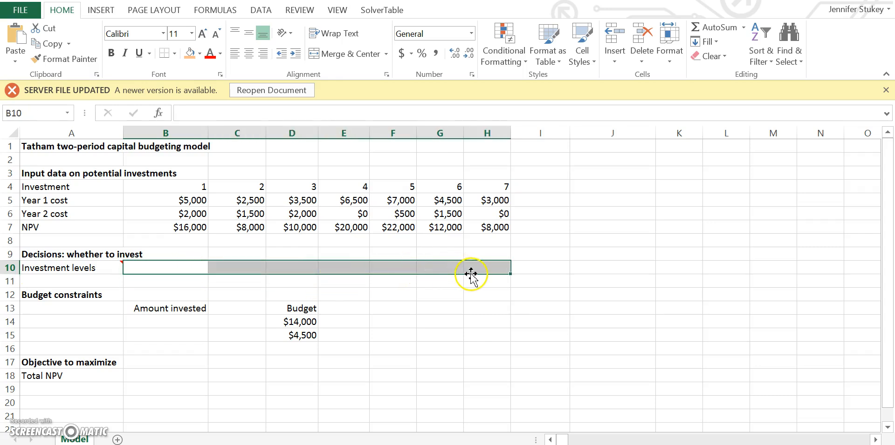
{"action": "left_click", "coordinate": [189, 53]}
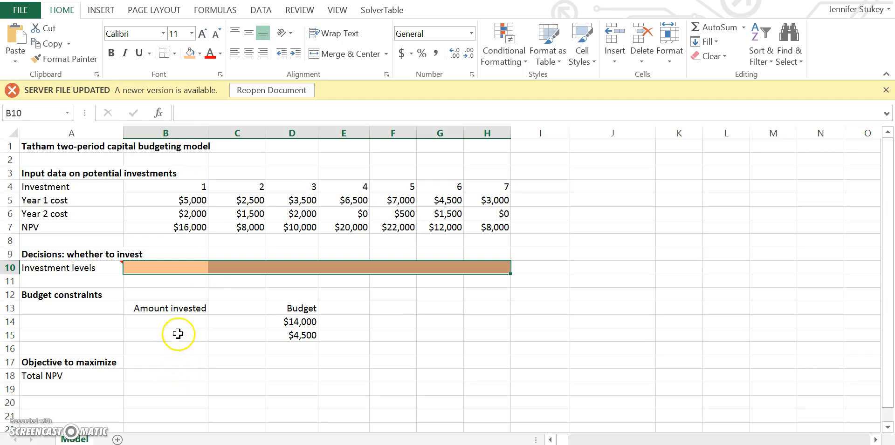
In B14, compute the Year 1 amount invested as the SUMPRODUCT of investment levels B10:H10 and Year 1 costs B5:H5
{"action": "left_click", "coordinate": [172, 321]}
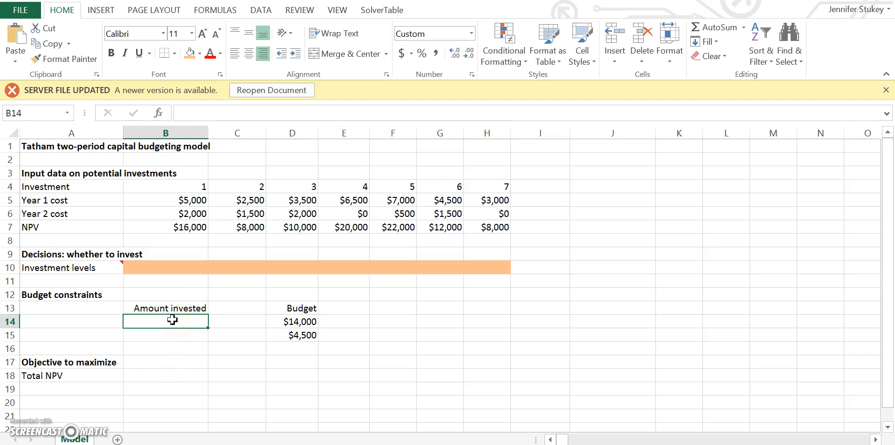
{"action": "type", "text": "="}
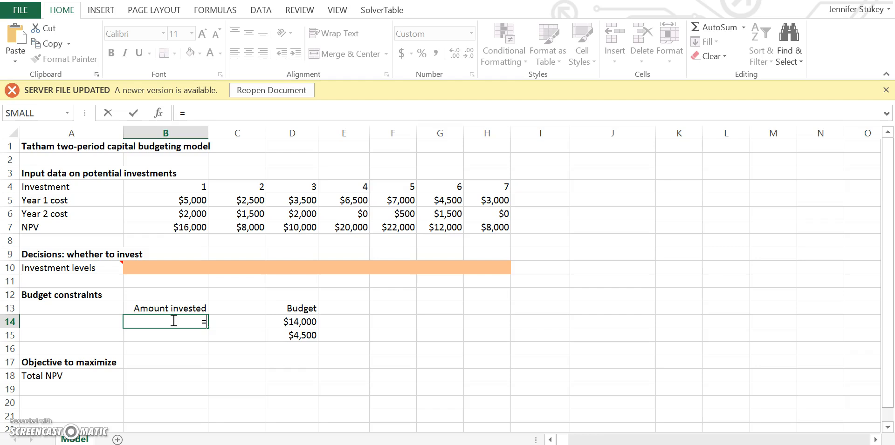
{"action": "type", "text": "sumpro"}
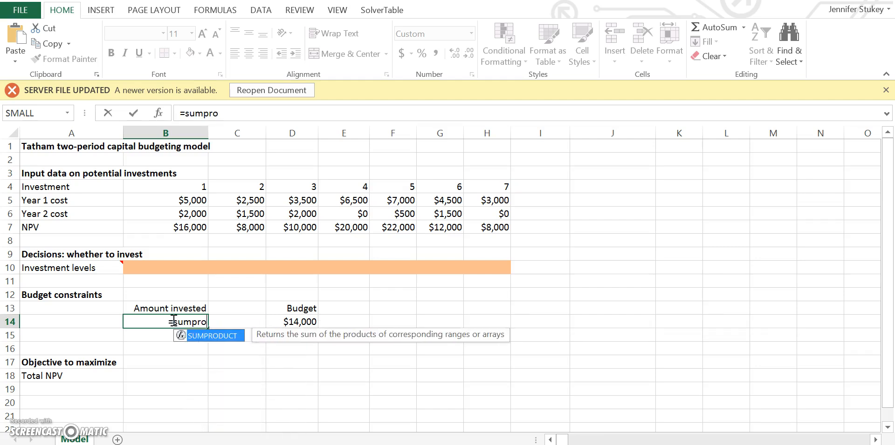
{"action": "type", "text": "duct("}
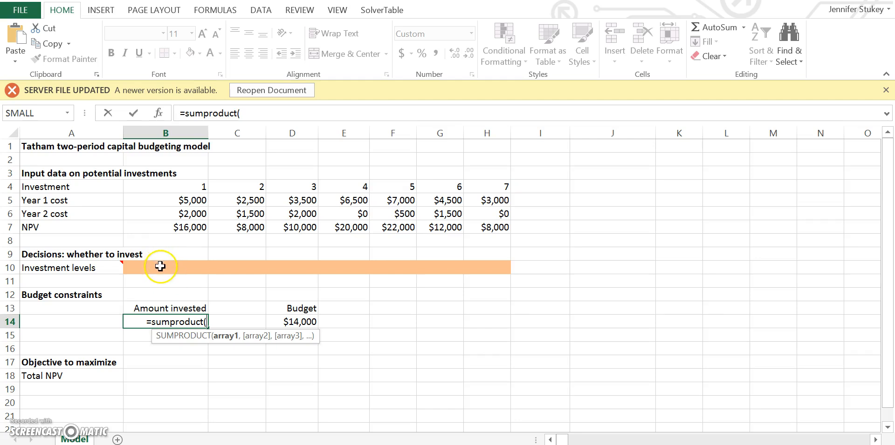
{"action": "left_click_drag", "start_coordinate": [163, 267], "coordinate": [467, 266]}
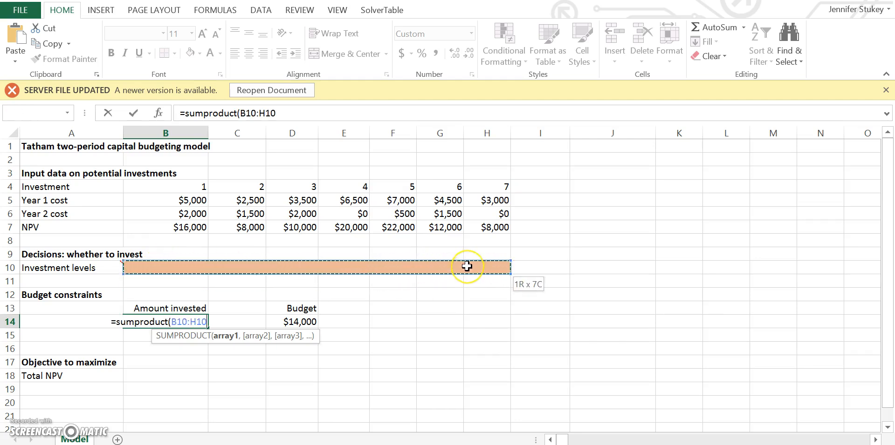
{"action": "type", "text": ","}
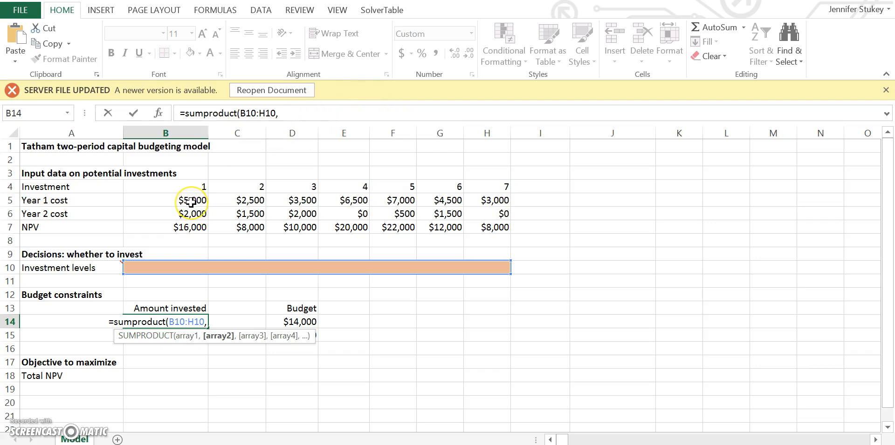
{"action": "left_click_drag", "start_coordinate": [190, 202], "coordinate": [481, 198]}
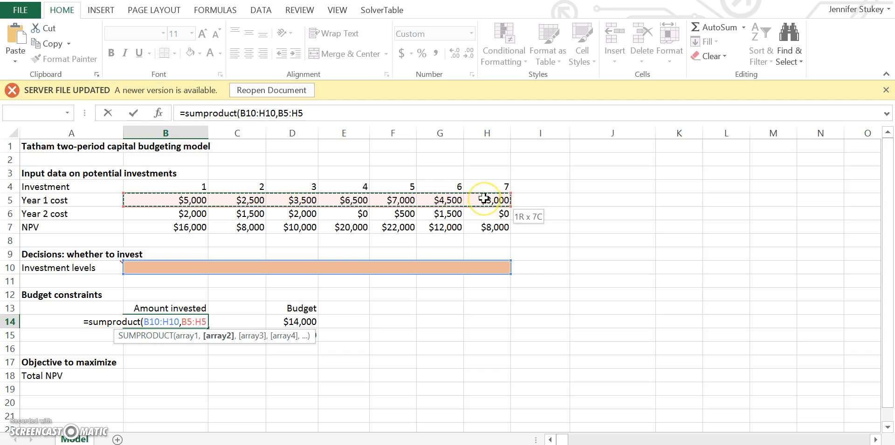
{"action": "key", "text": "Return"}
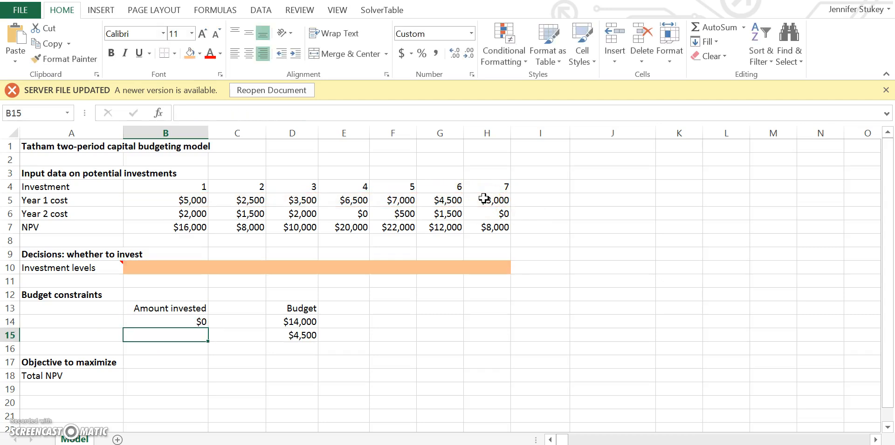
In B15, compute the Year 2 amount invested as the SUMPRODUCT of B10:H10 and Year 2 costs B6:H6
{"action": "type", "text": "=sumproduct("}
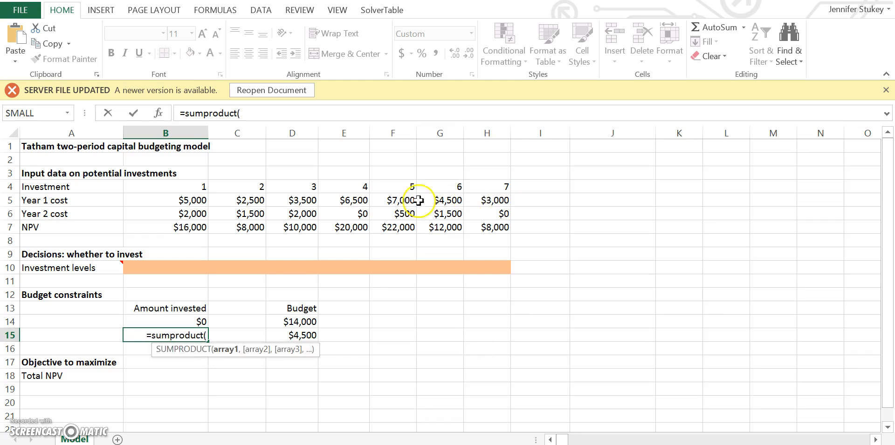
{"action": "left_click_drag", "start_coordinate": [191, 268], "coordinate": [489, 270]}
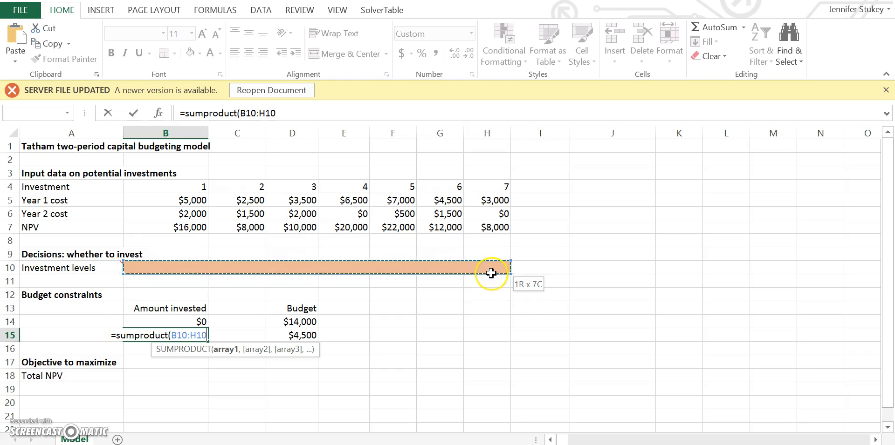
{"action": "type", "text": ","}
{"action": "left_click_drag", "start_coordinate": [181, 214], "coordinate": [488, 215]}
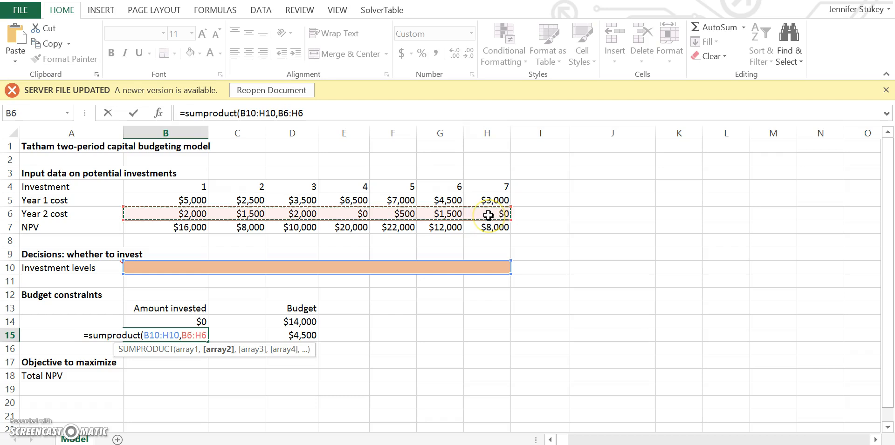
{"action": "key", "text": "Return"}
In B18, compute the total NPV as the SUMPRODUCT of investment levels B10:H10 and NPVs B7:H7
{"action": "key", "text": "Down"}
{"action": "key", "text": "Down"}
{"action": "type", "text": "=sumpr"}
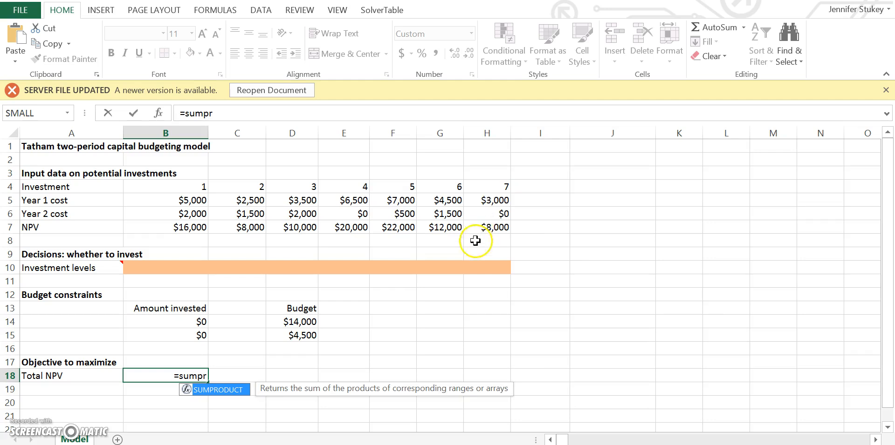
{"action": "double_click", "coordinate": [220, 390]}
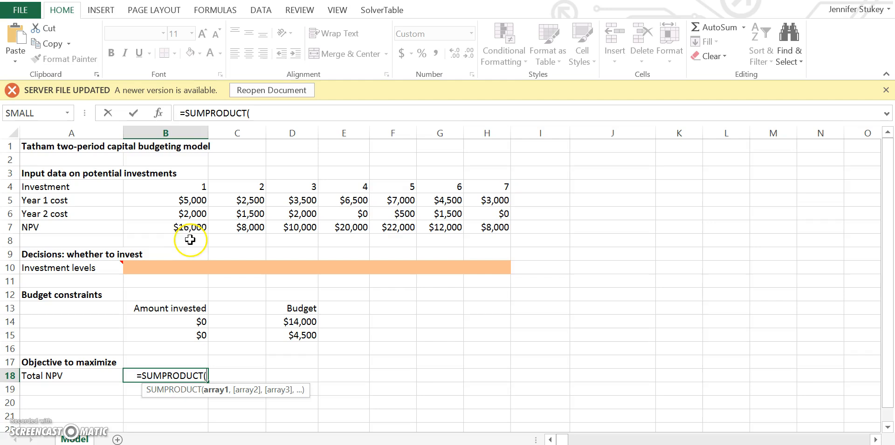
{"action": "left_click_drag", "start_coordinate": [165, 271], "coordinate": [487, 264]}
{"action": "type", "text": ","}
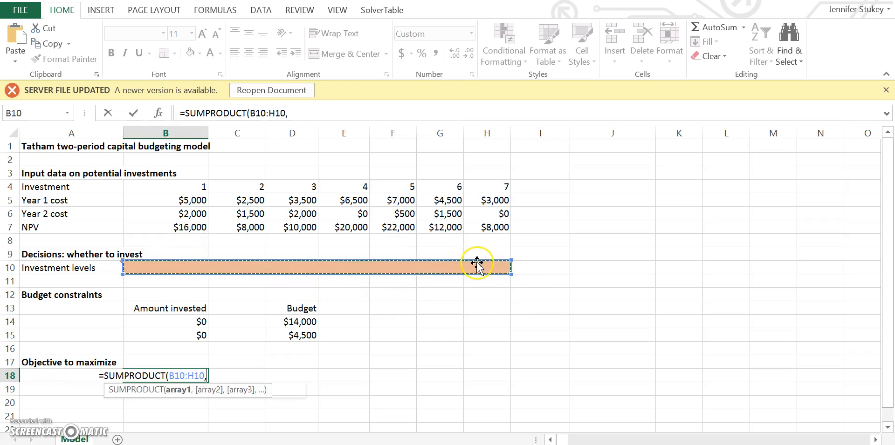
{"action": "left_click_drag", "start_coordinate": [200, 227], "coordinate": [477, 223]}
{"action": "type", "text": ")"}
{"action": "key", "text": "Return"}
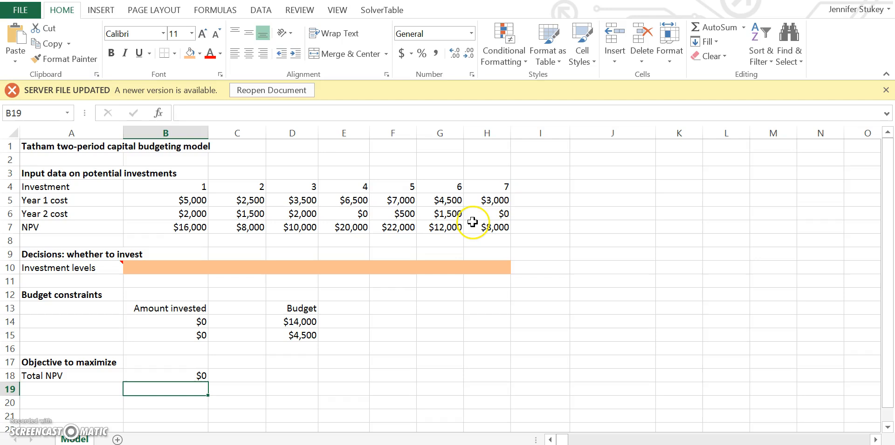
Set up Solver to maximize the total NPV in B18 by changing the investment levels B10:H10
{"action": "left_click", "coordinate": [261, 10]}
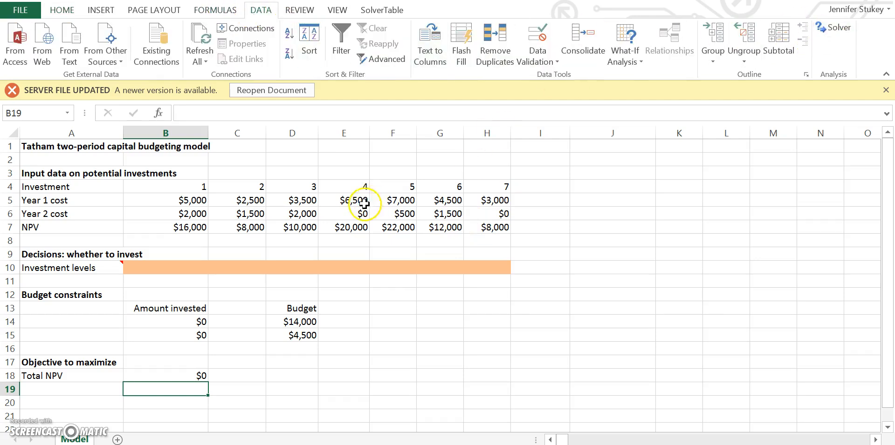
{"action": "left_click", "coordinate": [180, 377]}
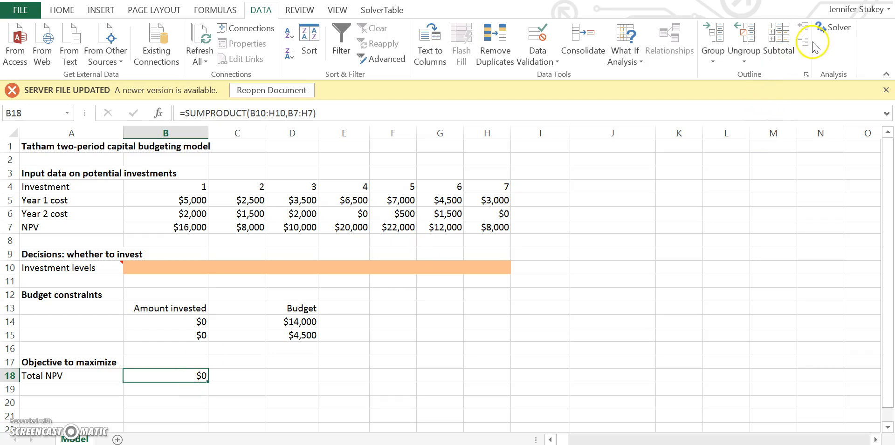
{"action": "left_click", "coordinate": [823, 28]}
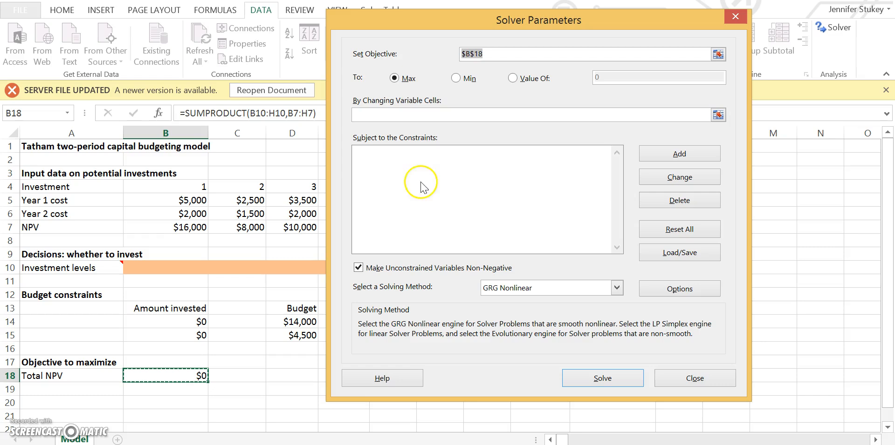
{"action": "left_click", "coordinate": [397, 117]}
{"action": "left_click_drag", "start_coordinate": [600, 19], "coordinate": [807, 77]}
{"action": "left_click_drag", "start_coordinate": [196, 267], "coordinate": [473, 268]}
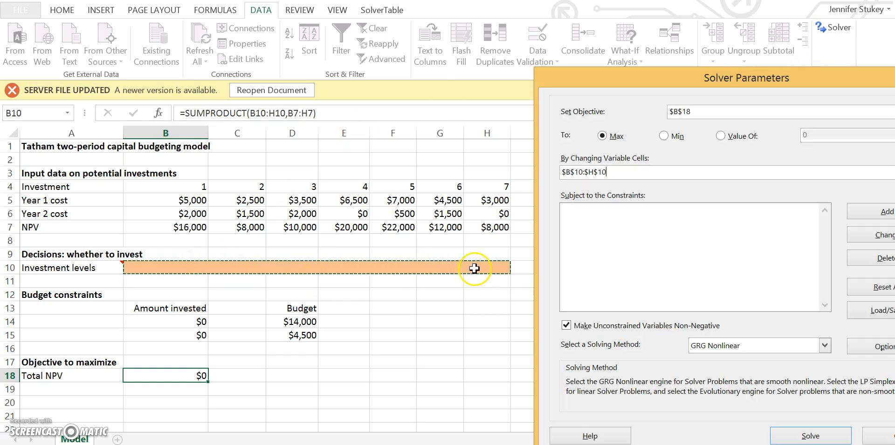
{"action": "left_click_drag", "start_coordinate": [792, 21], "coordinate": [744, 70]}
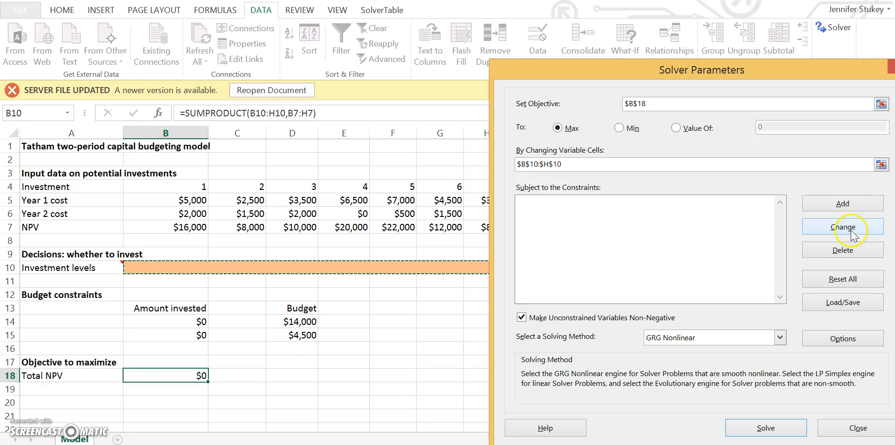
Add a Solver constraint keeping the amounts invested B14:B15 less than or equal to the budgets D14:D15
{"action": "left_click", "coordinate": [856, 204]}
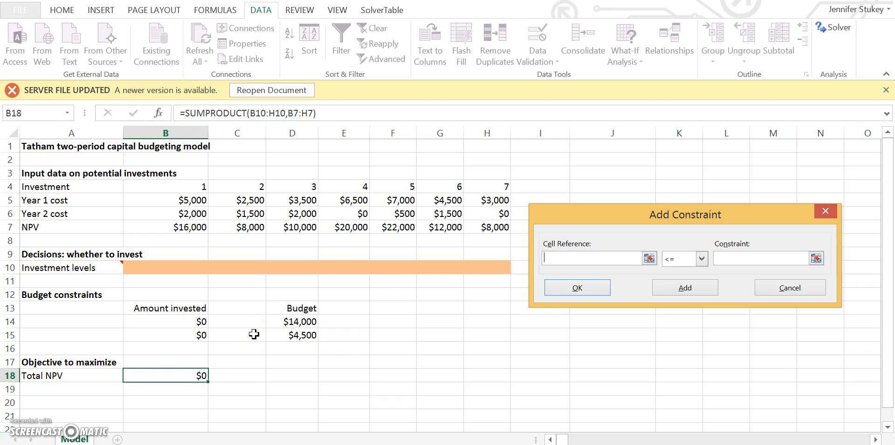
{"action": "left_click_drag", "start_coordinate": [167, 319], "coordinate": [169, 335]}
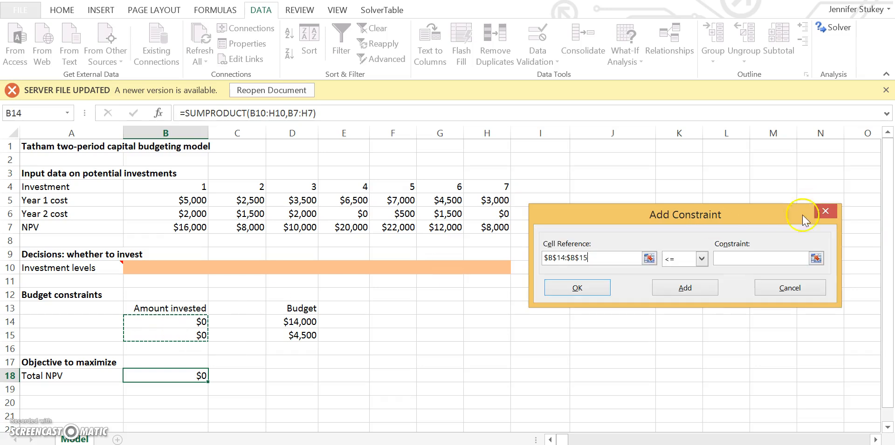
{"action": "left_click", "coordinate": [741, 258]}
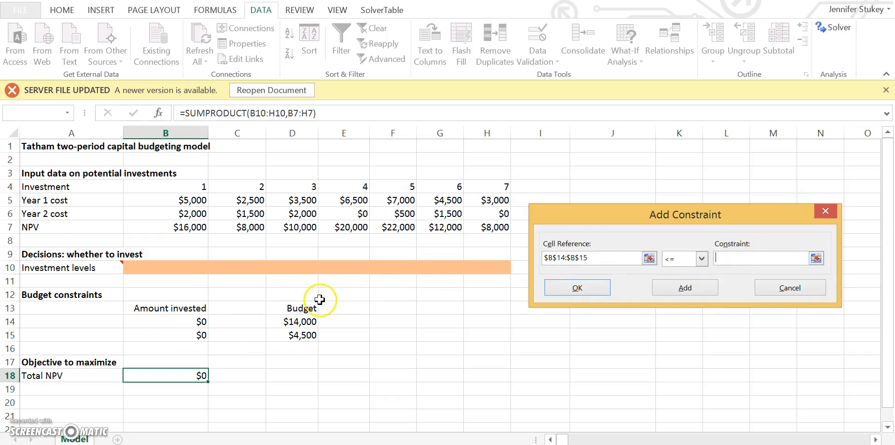
{"action": "left_click_drag", "start_coordinate": [298, 321], "coordinate": [300, 336]}
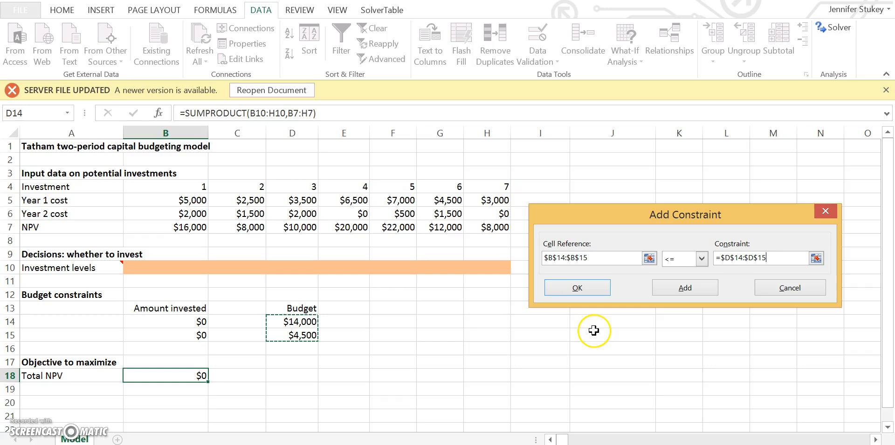
{"action": "left_click", "coordinate": [683, 288]}
Add a binary constraint on the investment levels B10:H10 and return to the Solver parameters
{"action": "left_click_drag", "start_coordinate": [190, 265], "coordinate": [476, 271]}
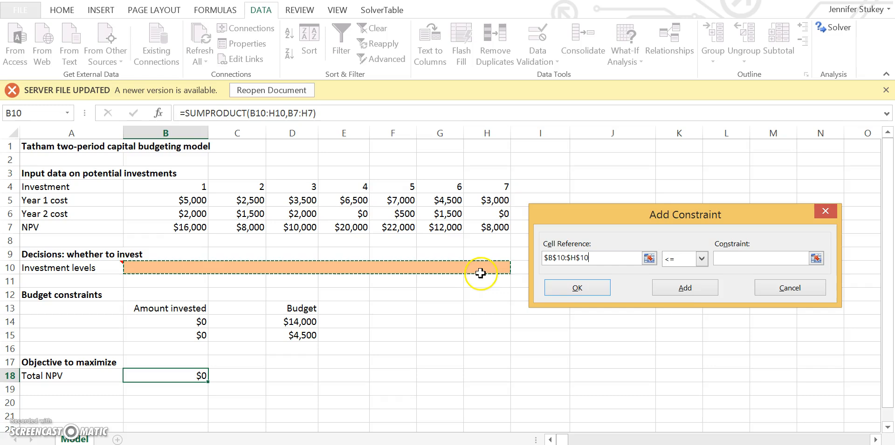
{"action": "left_click", "coordinate": [701, 260]}
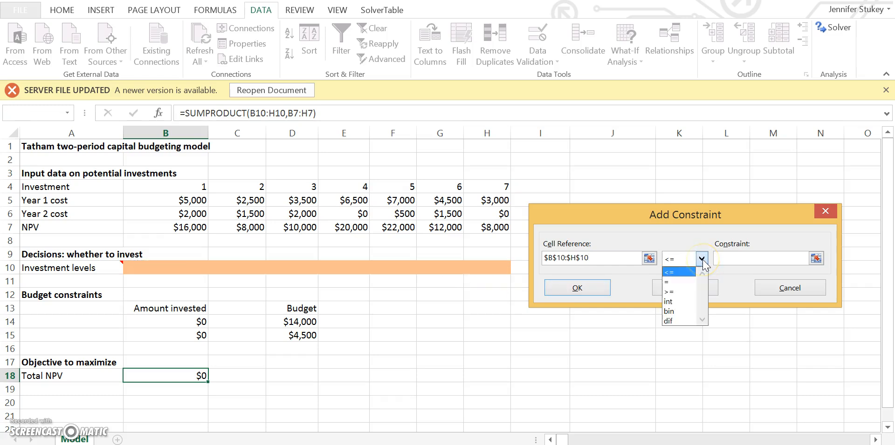
{"action": "left_click", "coordinate": [675, 311]}
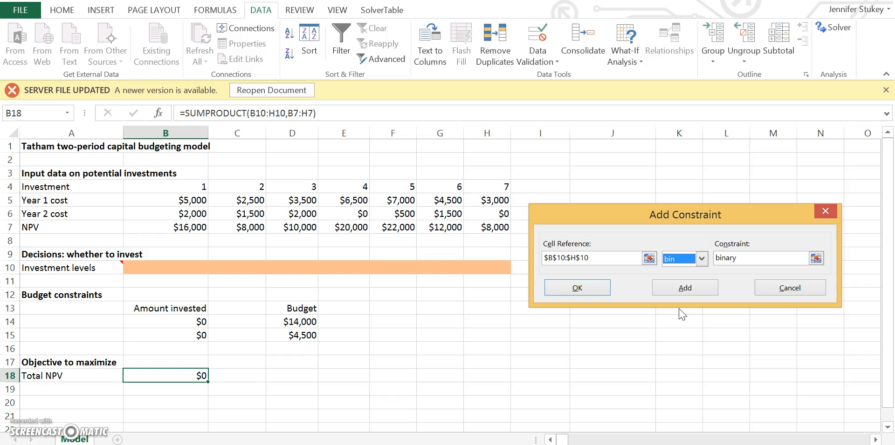
{"action": "left_click", "coordinate": [577, 288]}
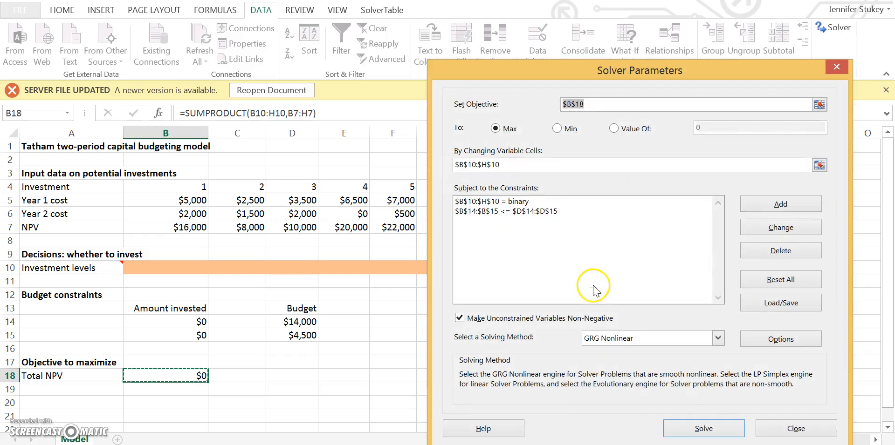
Solve the model with the Simplex LP method and keep the Solver solution
{"action": "left_click", "coordinate": [717, 338]}
{"action": "left_click", "coordinate": [697, 362]}
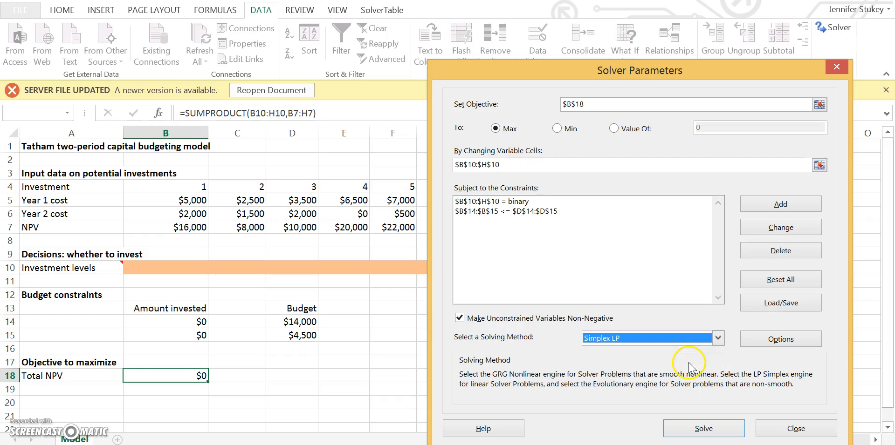
{"action": "left_click", "coordinate": [702, 428]}
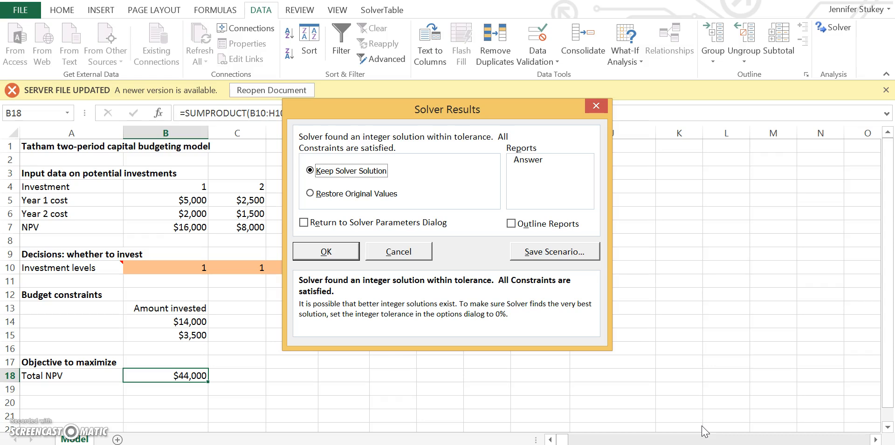
{"action": "left_click_drag", "start_coordinate": [539, 111], "coordinate": [716, 134]}
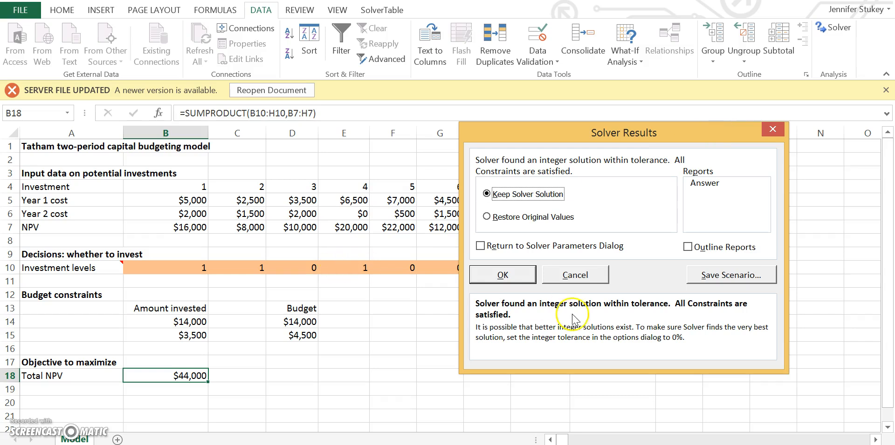
{"action": "left_click", "coordinate": [515, 278]}
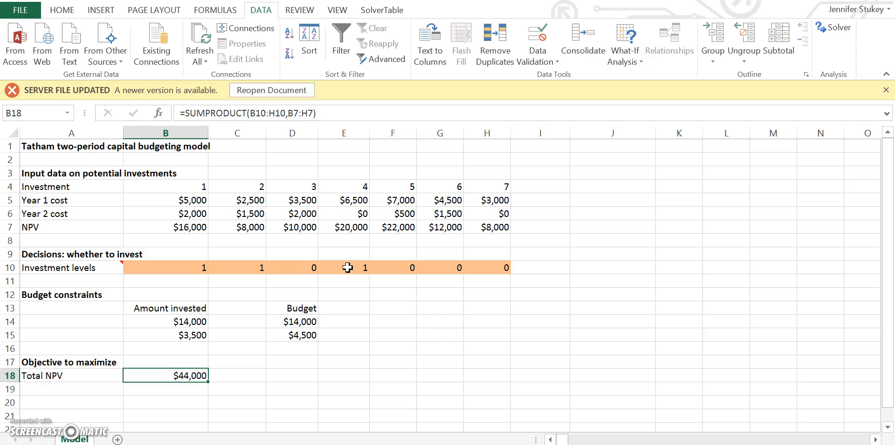
{"action": "left_click", "coordinate": [186, 324]}
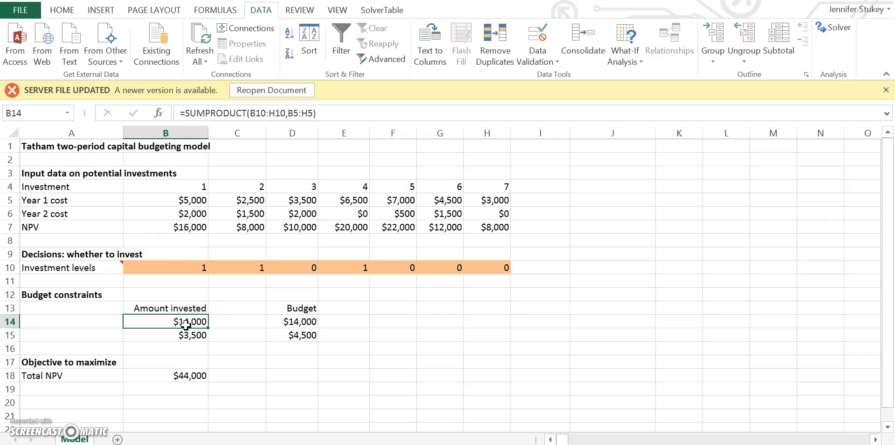
{"action": "key", "text": "Down"}
{"action": "key", "text": "Down"}
{"action": "key", "text": "Up"}
{"action": "key", "text": "Up"}
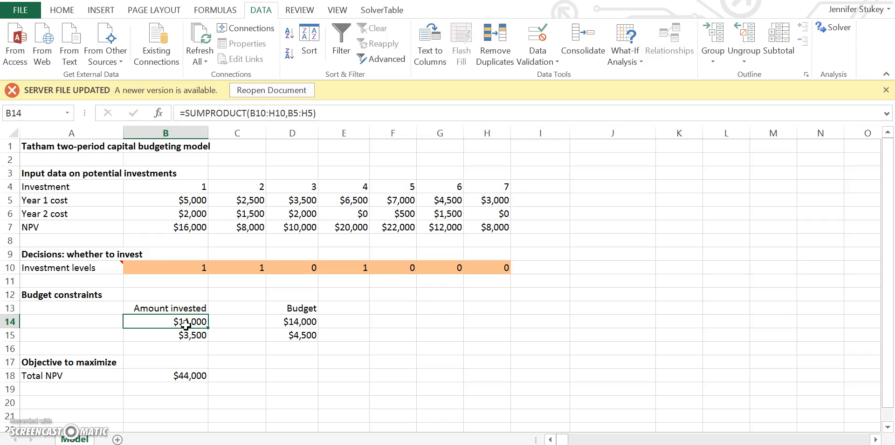